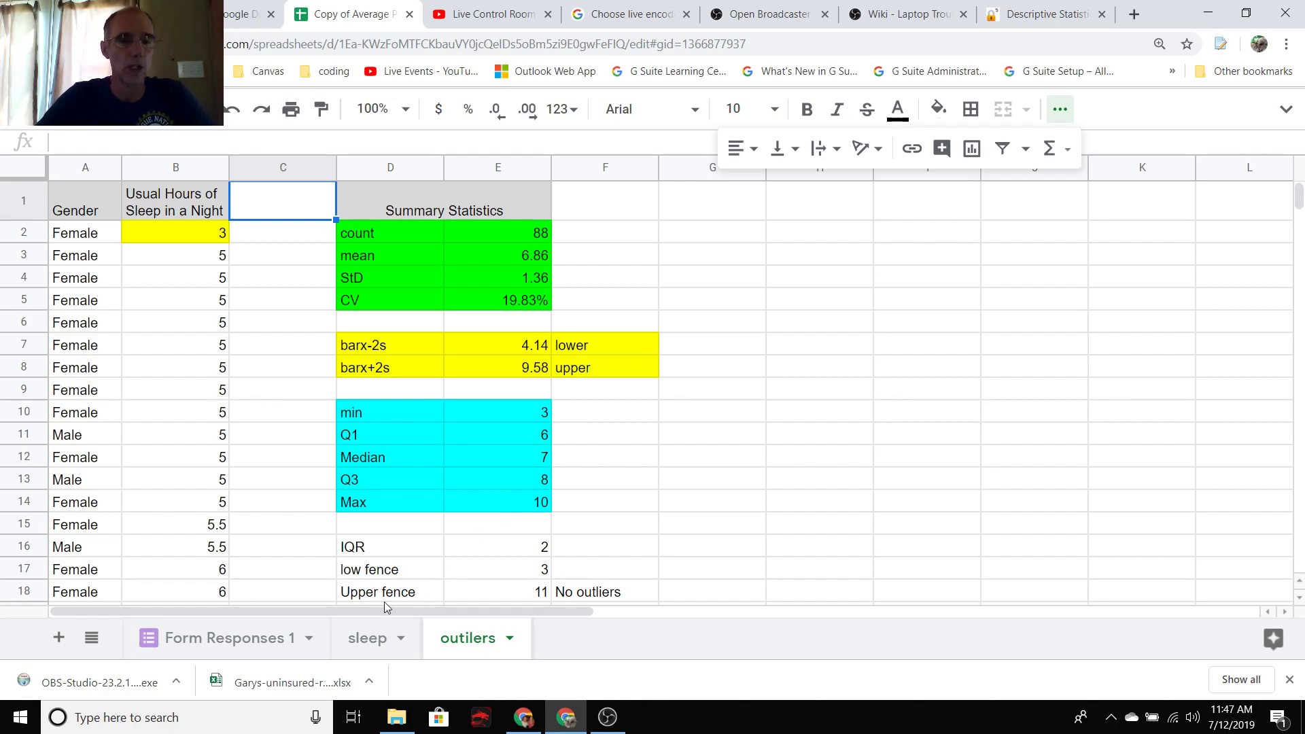
Step: On the sleep sheet, enter the title "Frequency Table" in cell D1
{"action": "left_click", "coordinate": [378, 637]}
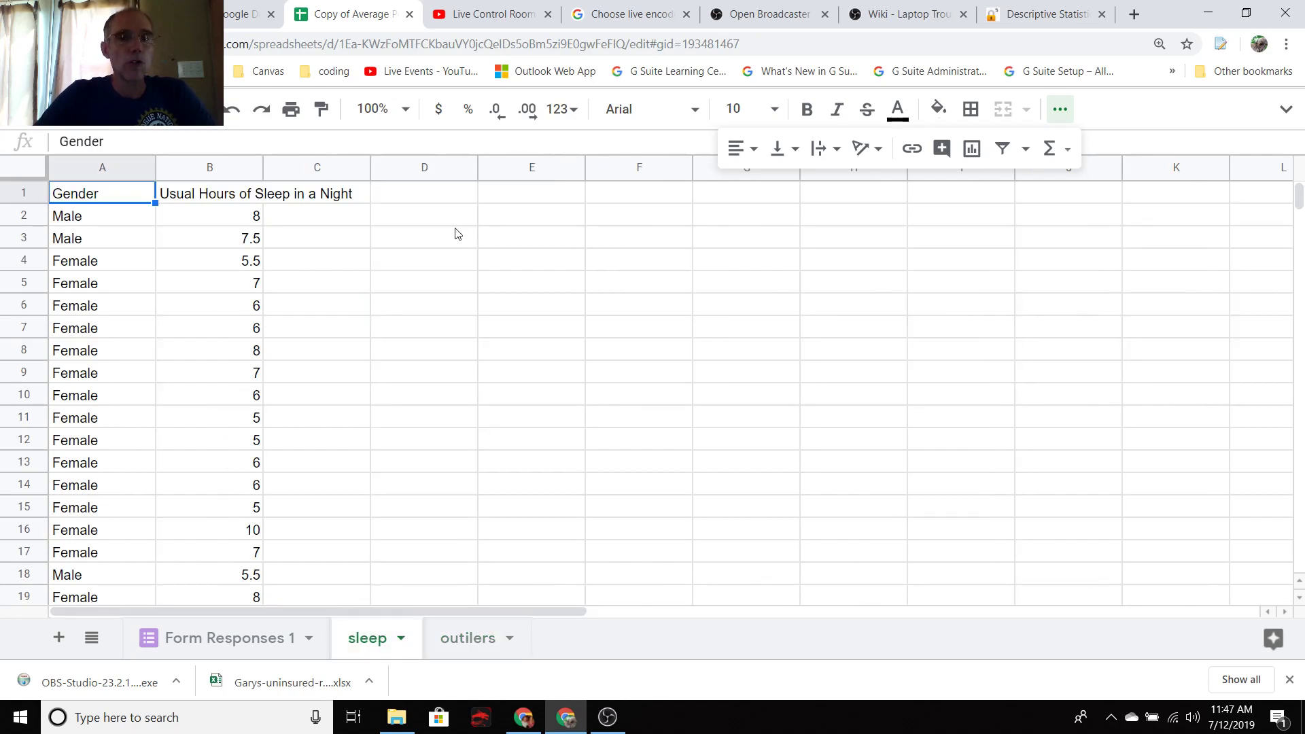
{"action": "left_click", "coordinate": [435, 223]}
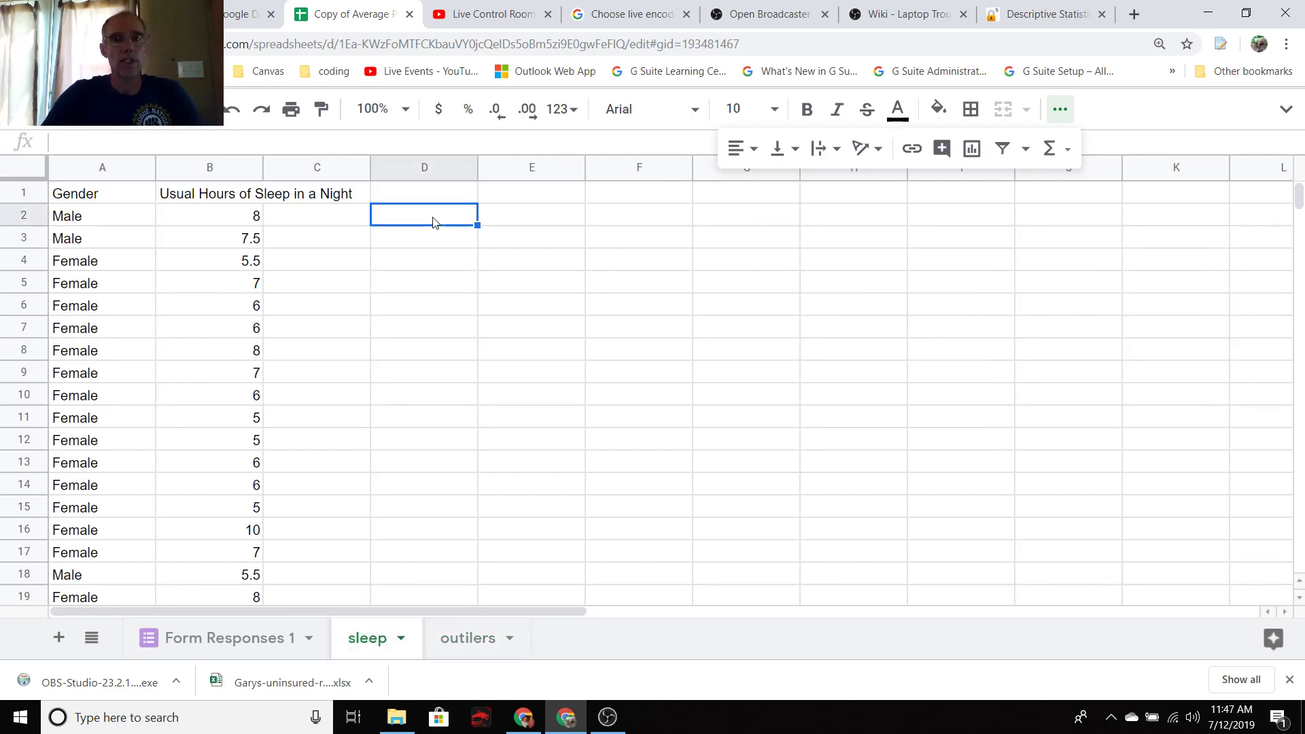
{"action": "key", "text": "Up"}
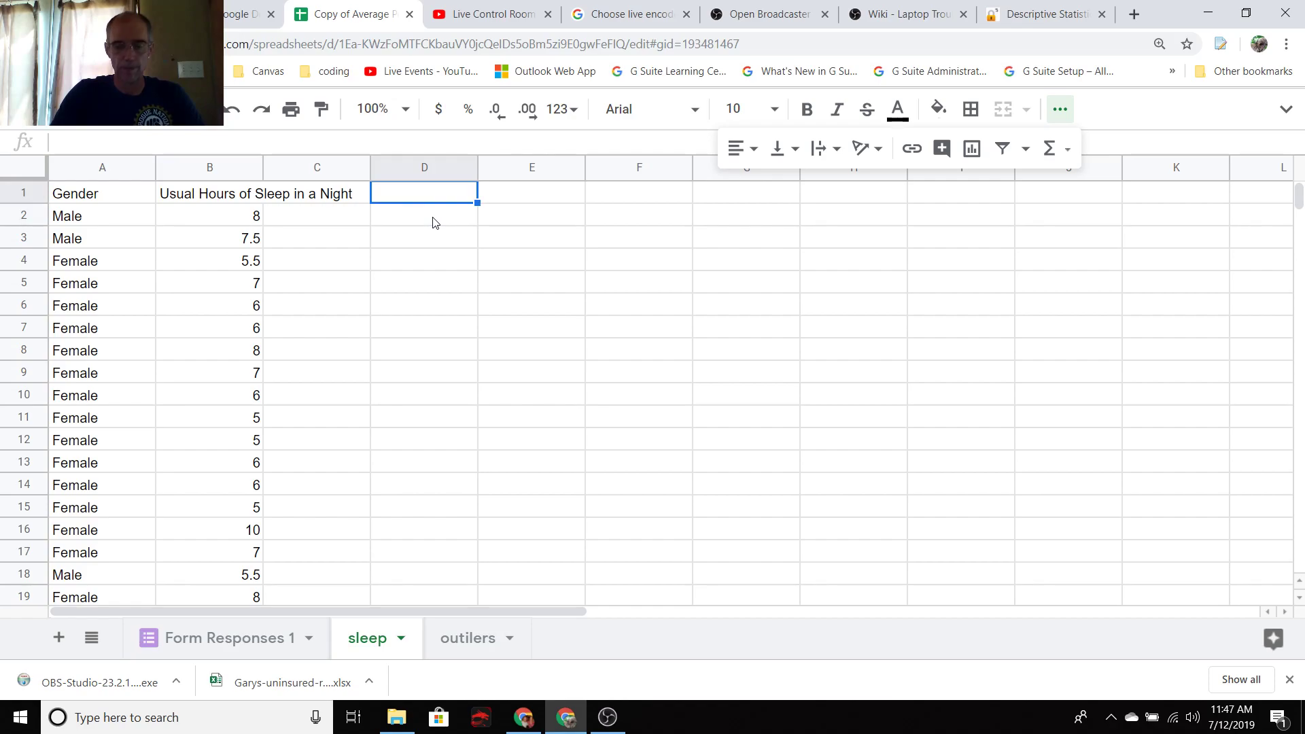
{"action": "type", "text": "Freq"}
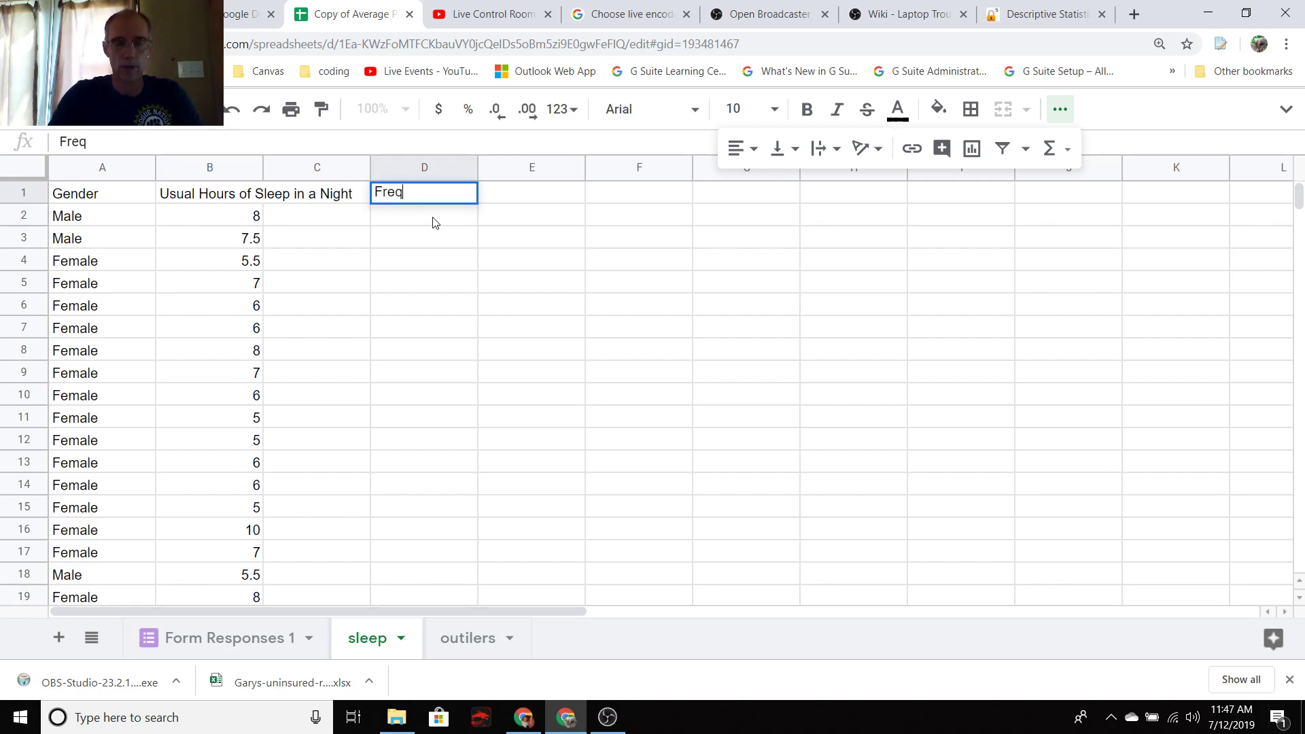
{"action": "type", "text": "uency Ta"}
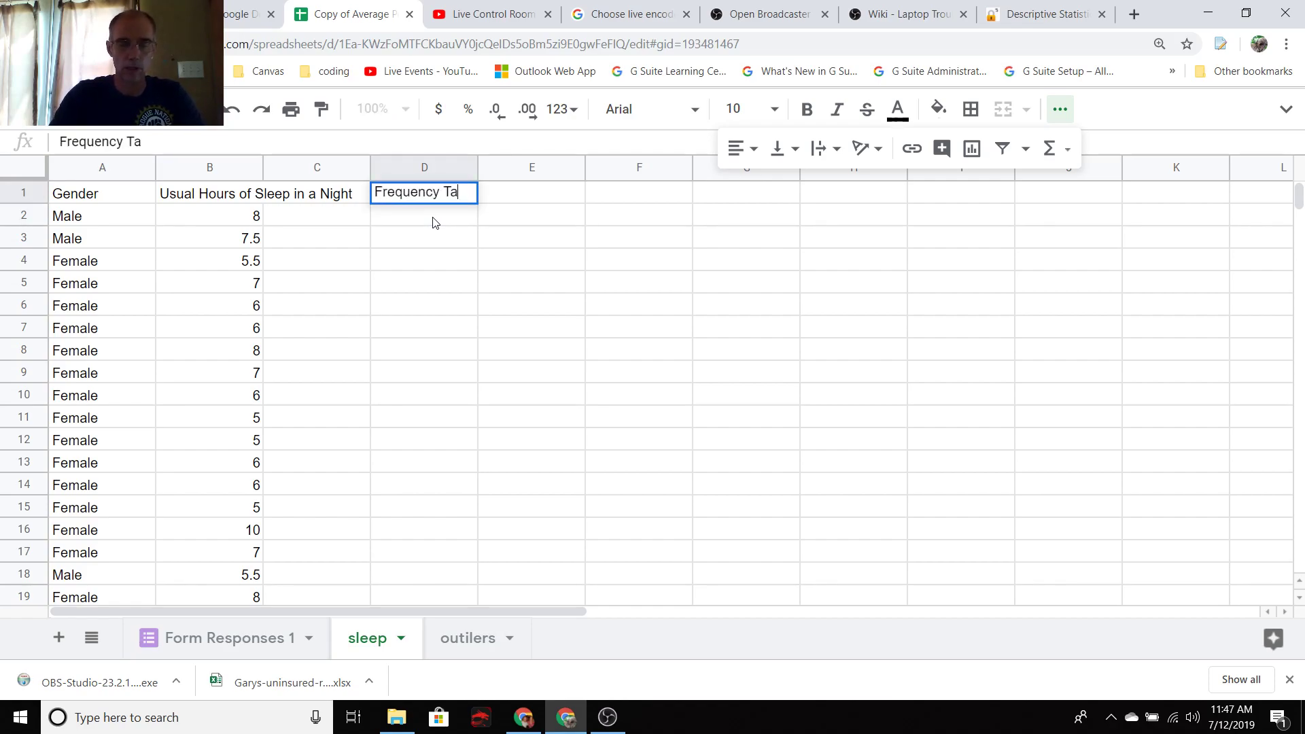
{"action": "type", "text": "ble"}
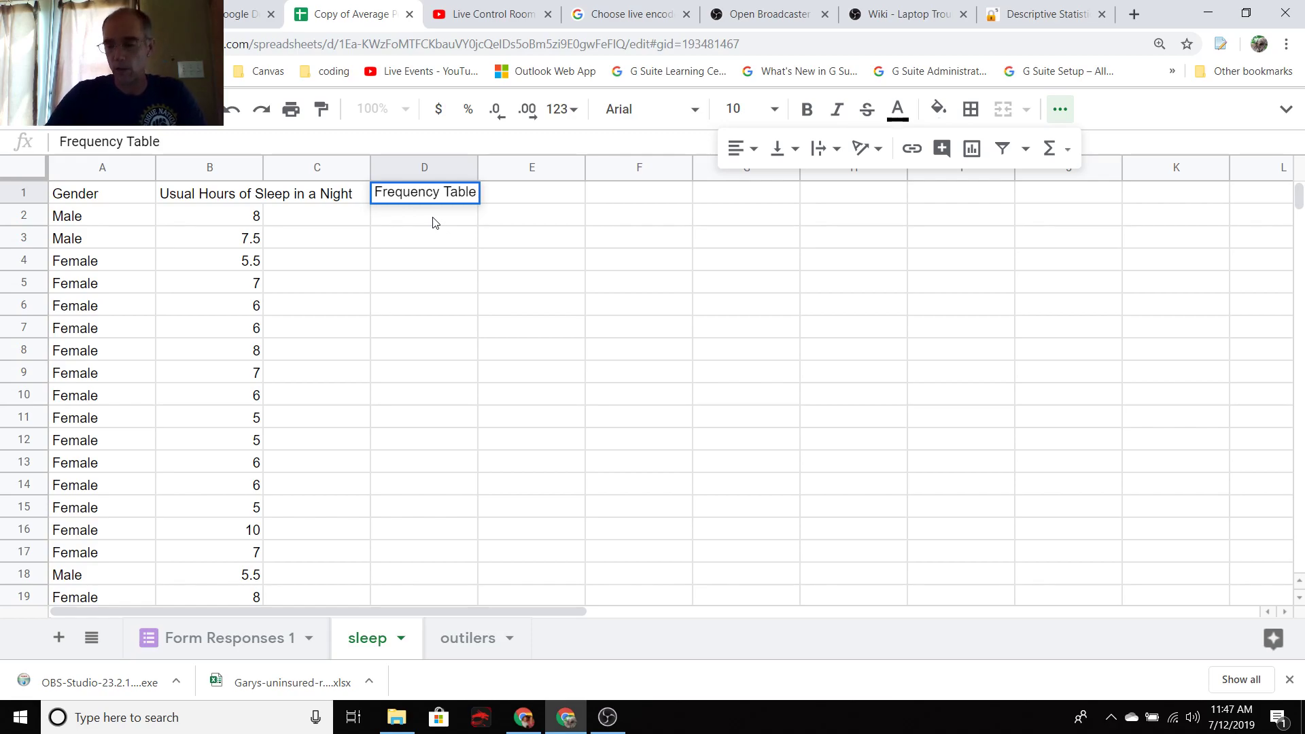
{"action": "key", "text": "Return"}
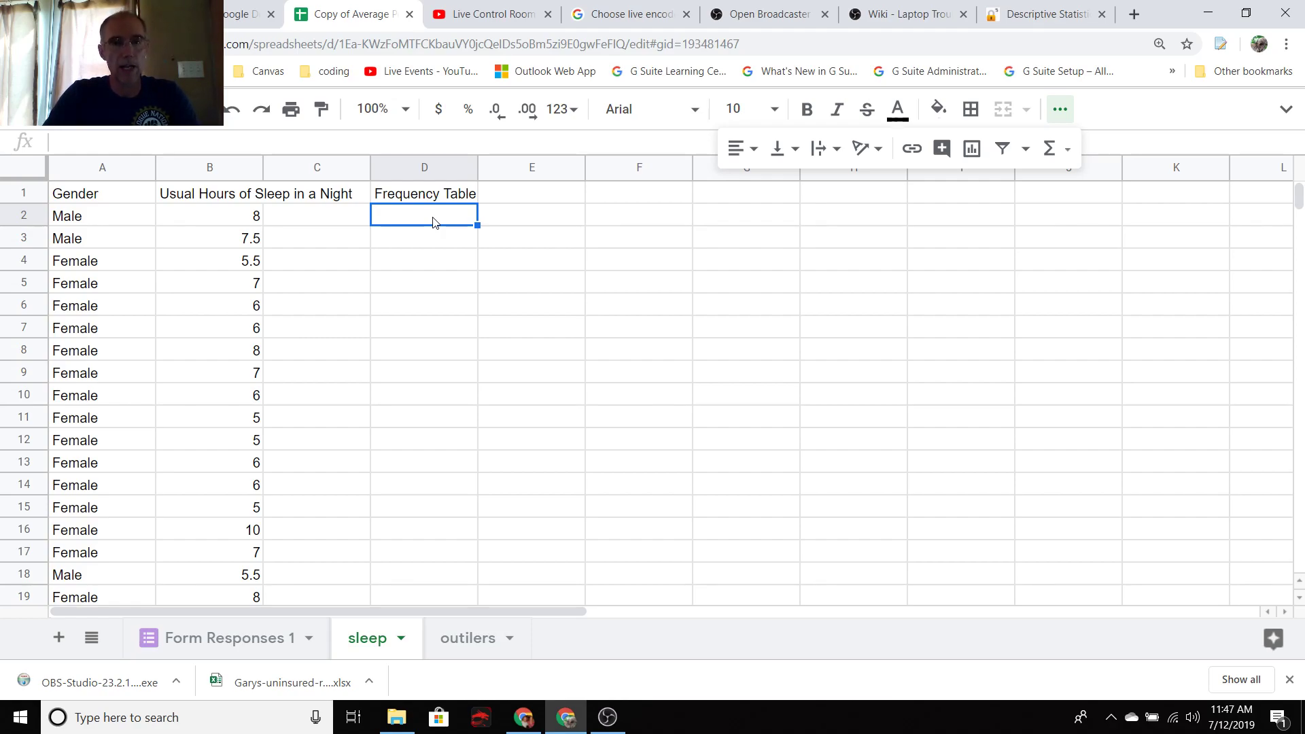
Step: Fill column D below the title with the whole numbers 3 to 10, starting in D2
{"action": "type", "text": "3"}
{"action": "key", "text": "Return"}
{"action": "type", "text": "4"}
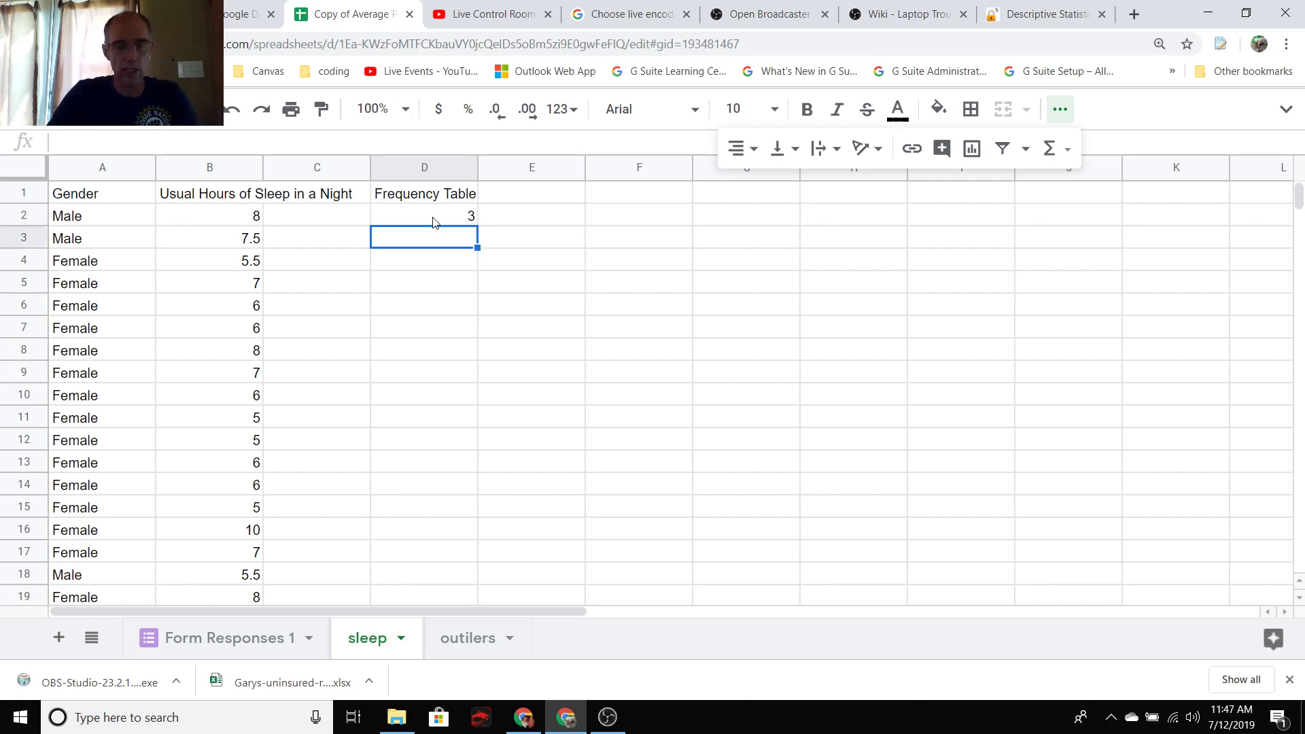
{"action": "key", "text": "Return"}
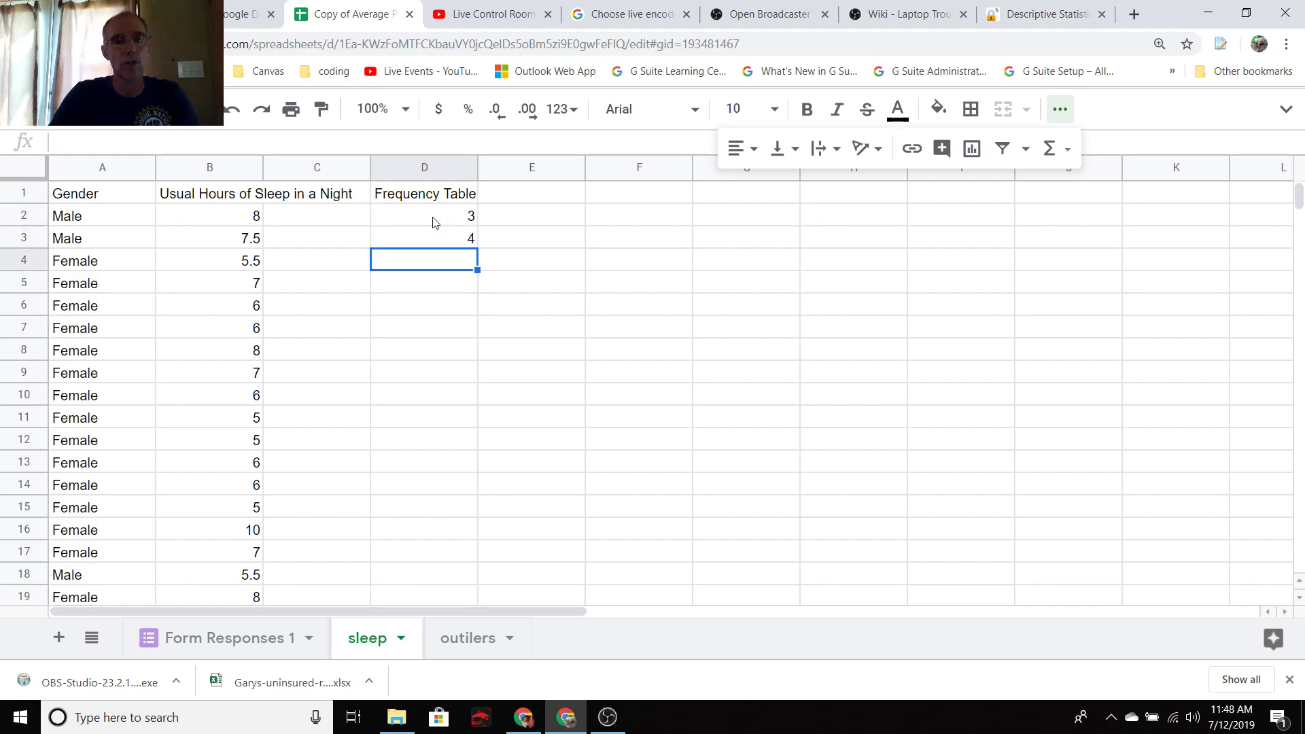
{"action": "left_click", "coordinate": [460, 223]}
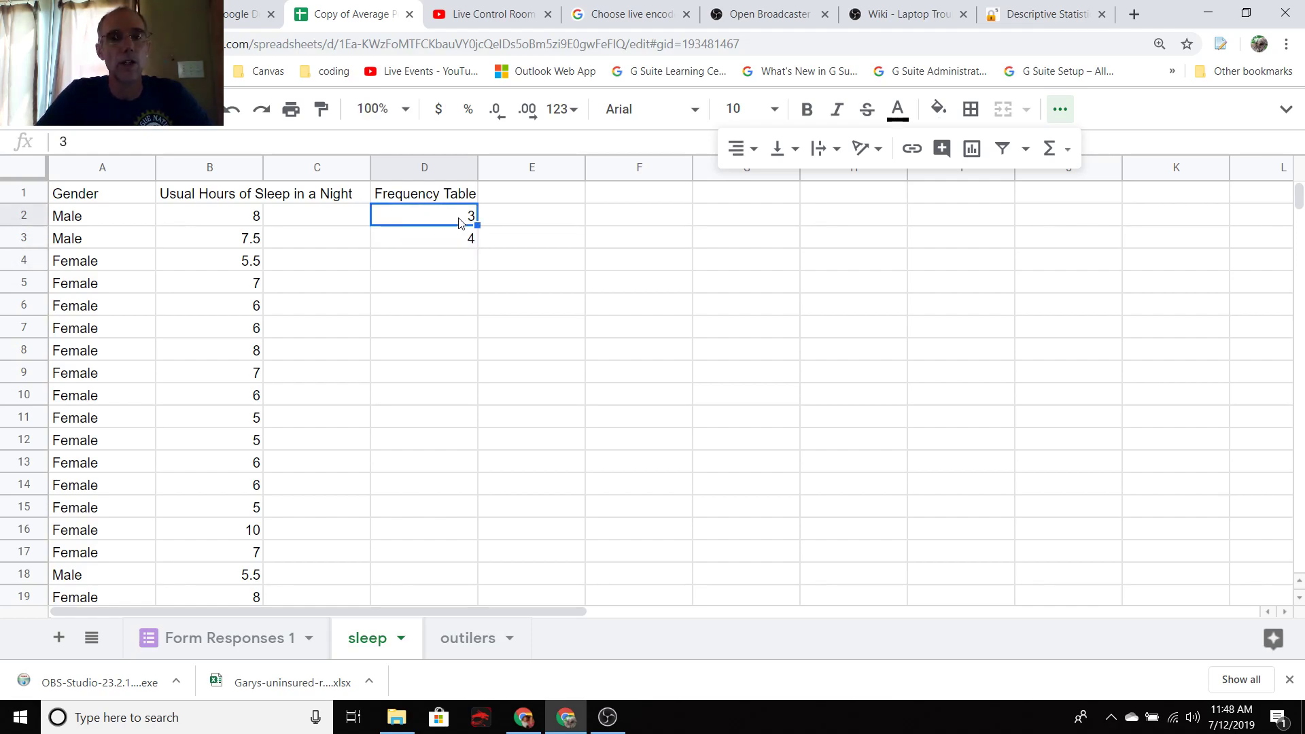
{"action": "left_click_drag", "start_coordinate": [461, 224], "coordinate": [467, 370]}
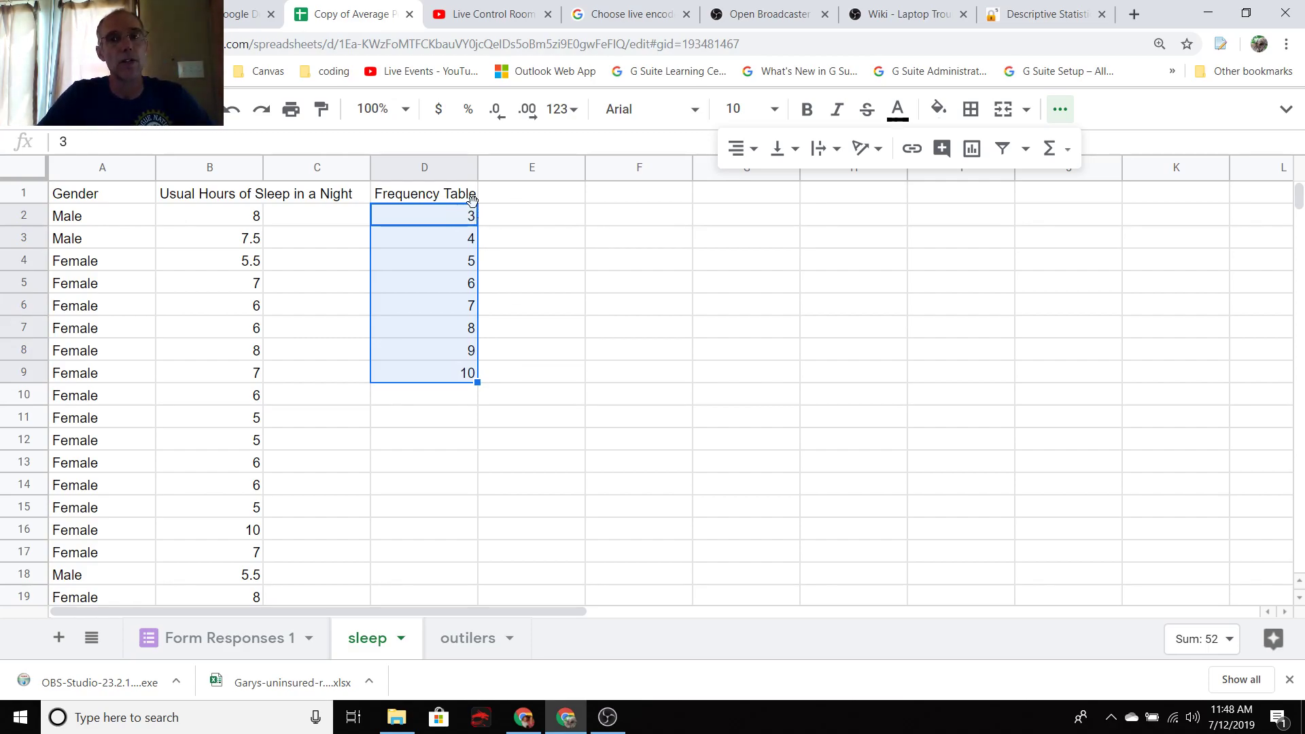
Step: Shift the number list down one row and add the headers "Hours of sleep" in D2 and "Count" in E2
{"action": "left_click_drag", "start_coordinate": [473, 199], "coordinate": [463, 220]}
{"action": "left_click", "coordinate": [459, 216]}
{"action": "type", "text": "Hours of "}
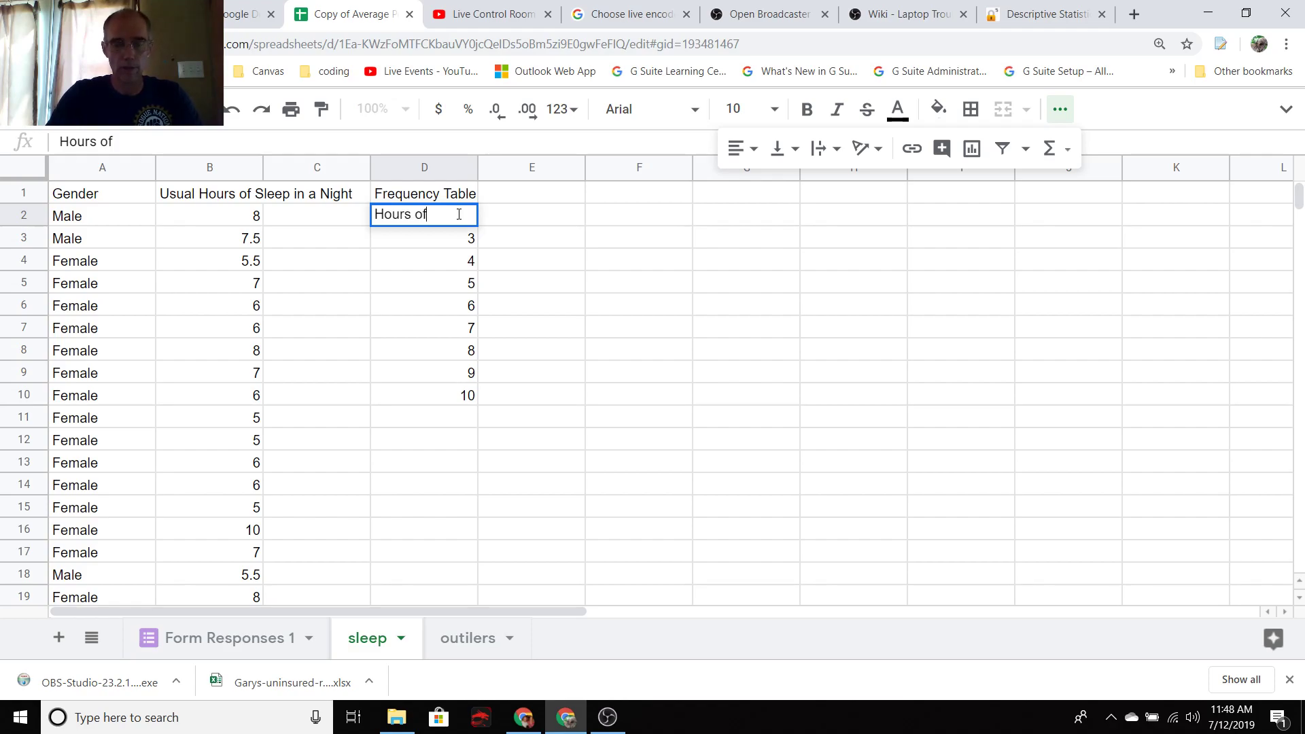
{"action": "type", "text": "sleep"}
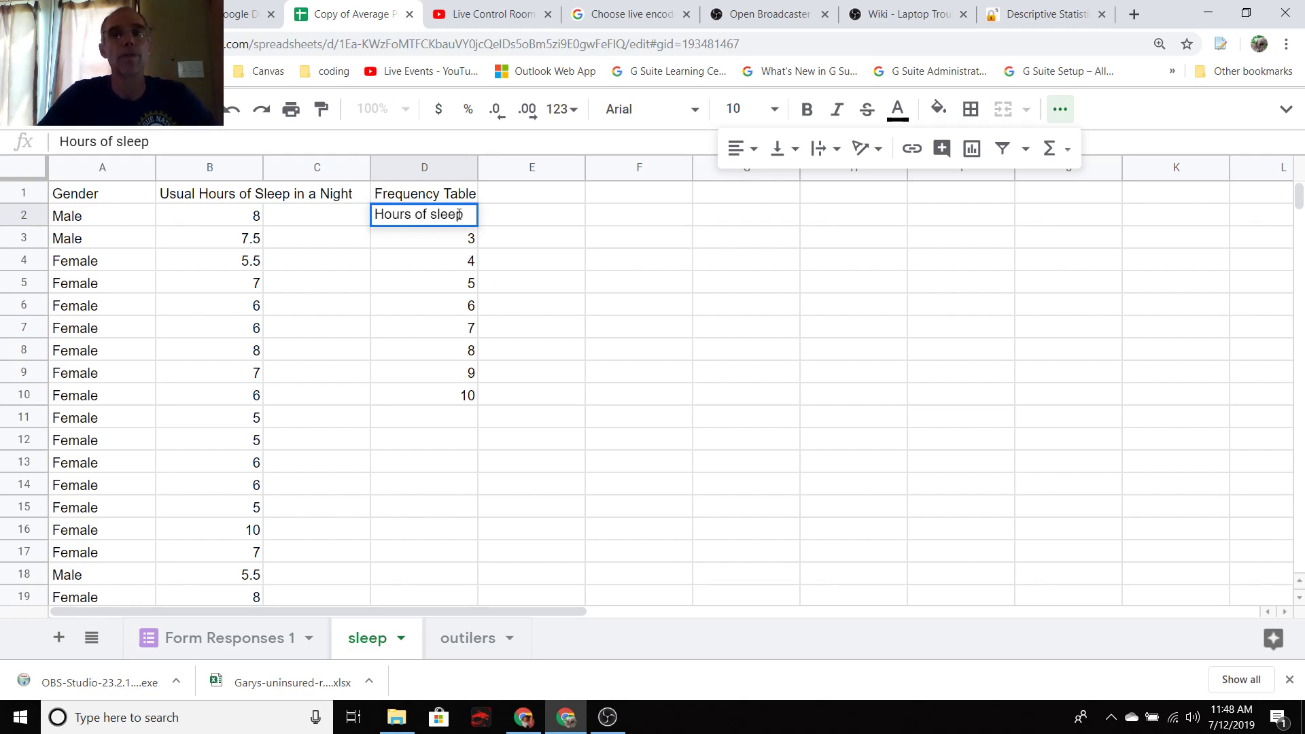
{"action": "key", "text": "Tab"}
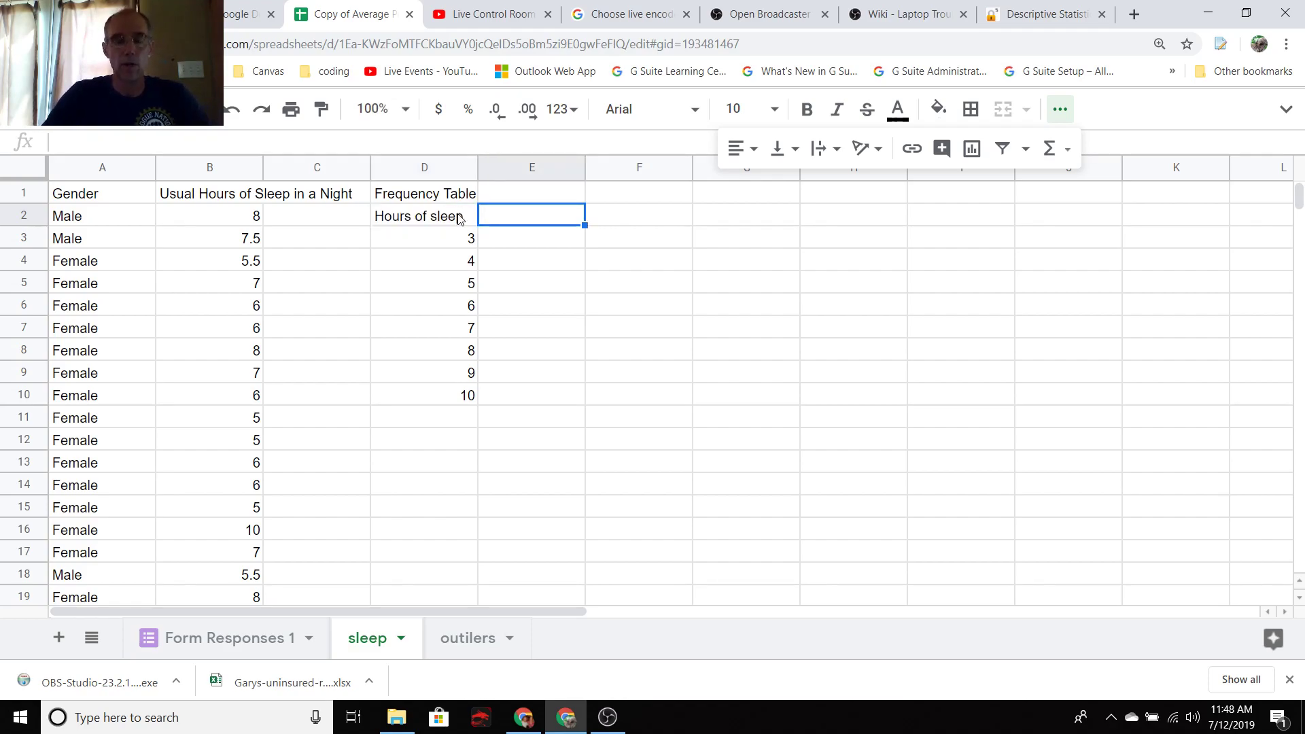
{"action": "type", "text": "Count"}
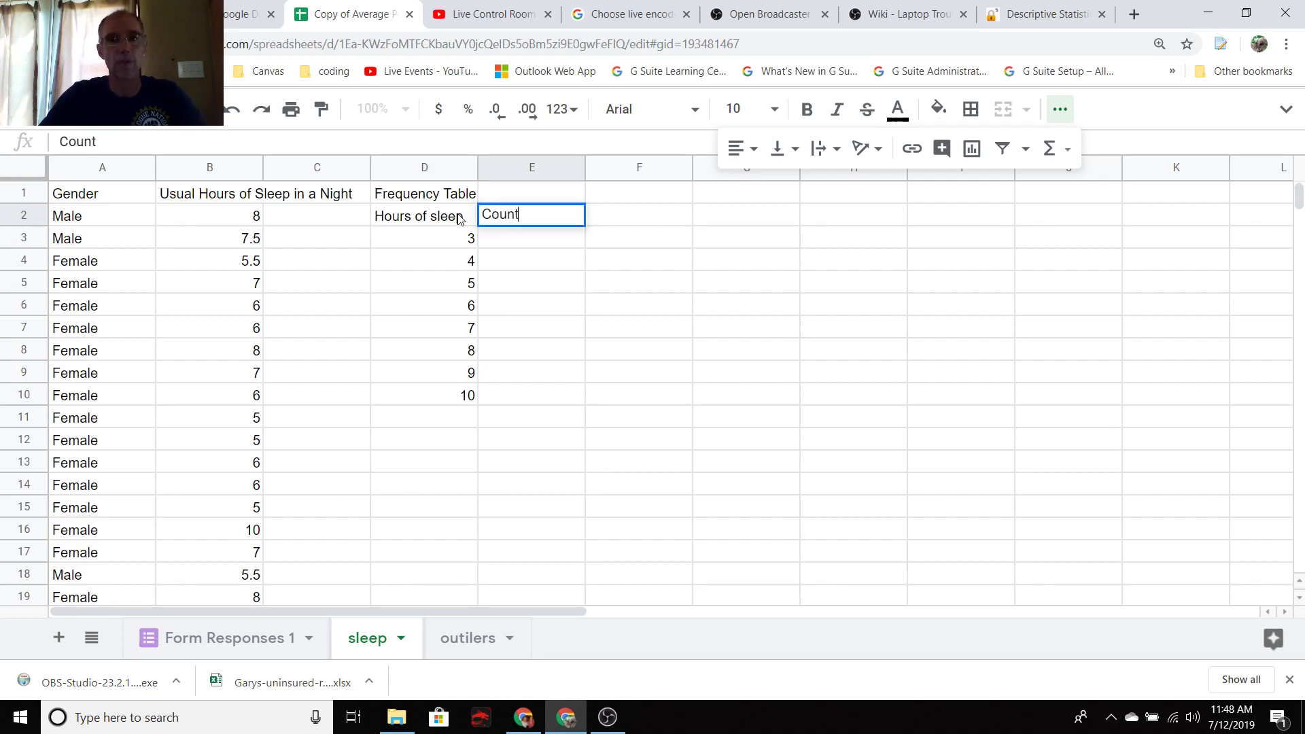
Step: Fill E3:E11 with the frequency distribution of the sleep data using =FREQUENCY(B2:B89,D3:D10)
{"action": "left_click", "coordinate": [524, 242]}
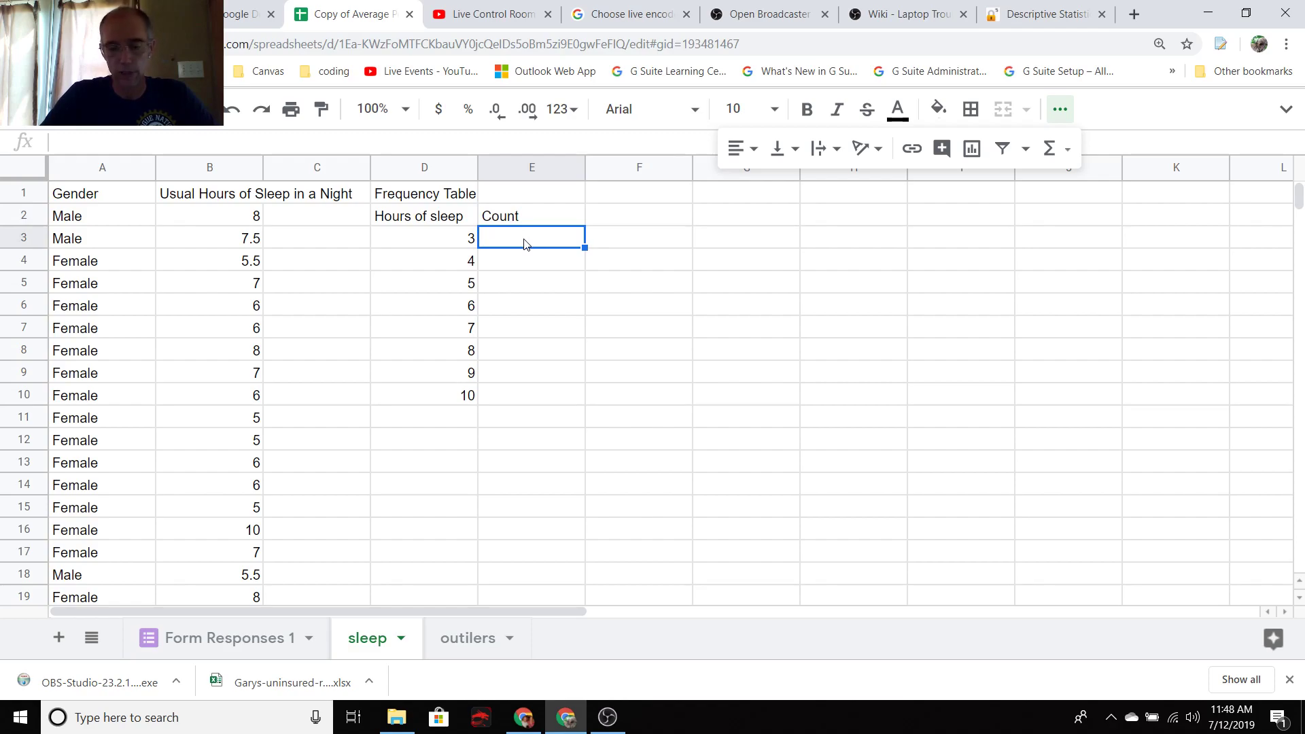
{"action": "key", "text": "shift+Down"}
{"action": "key", "text": "shift+Down"}
{"action": "key", "text": "shift+Down"}
{"action": "key", "text": "shift+Down"}
{"action": "key", "text": "shift+Down"}
{"action": "key", "text": "shift+Down"}
{"action": "key", "text": "shift+Down"}
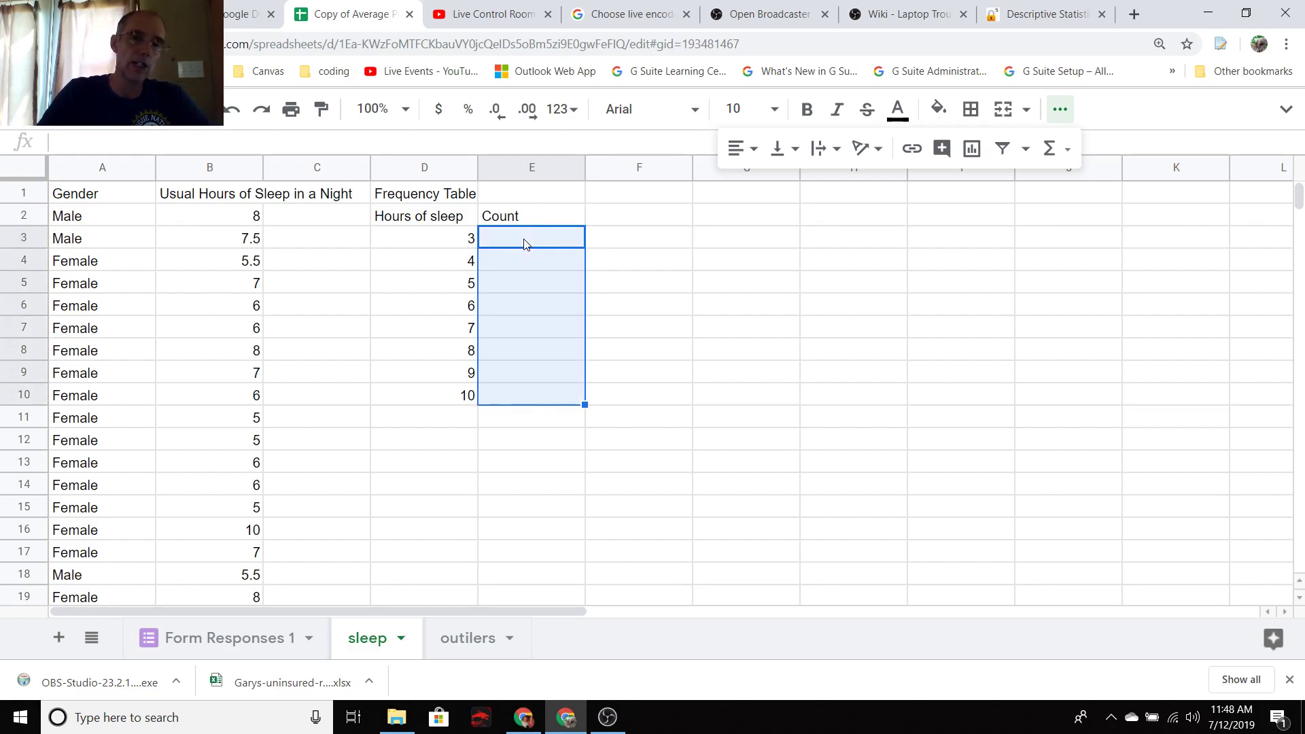
{"action": "key", "text": "shift+Down"}
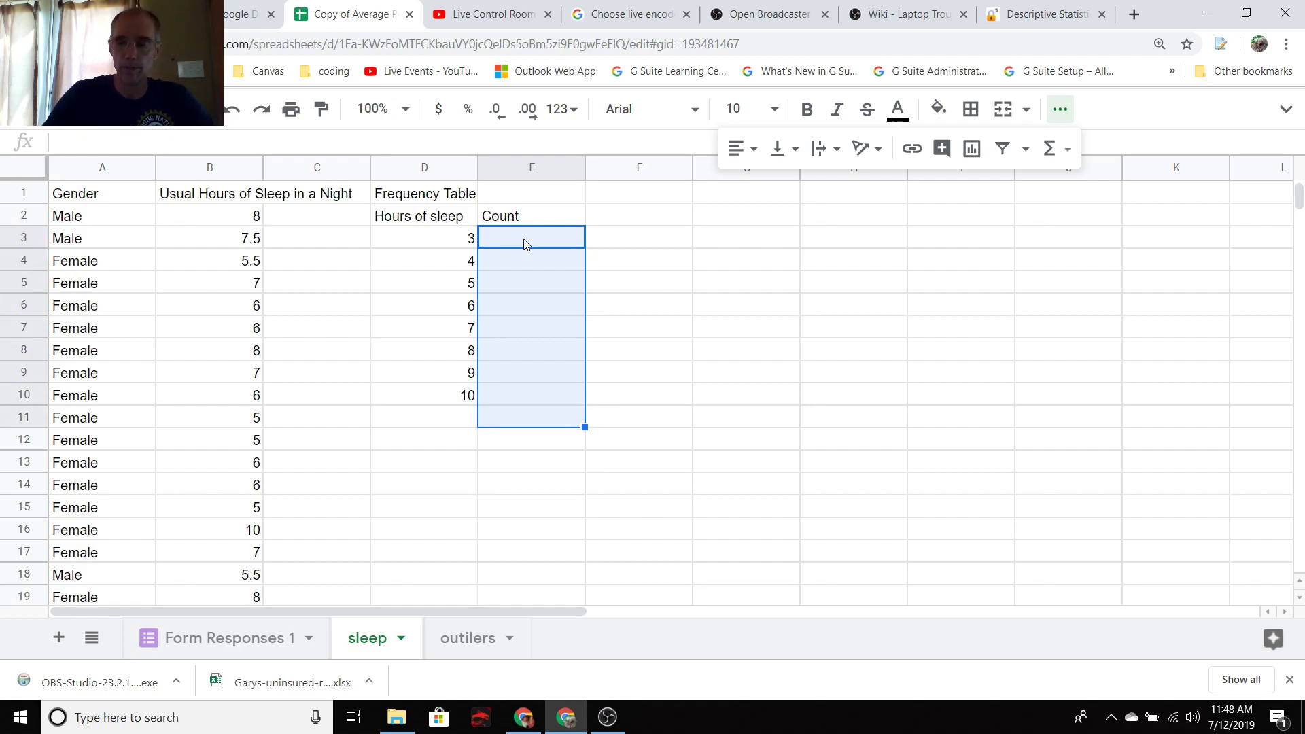
{"action": "type", "text": "="}
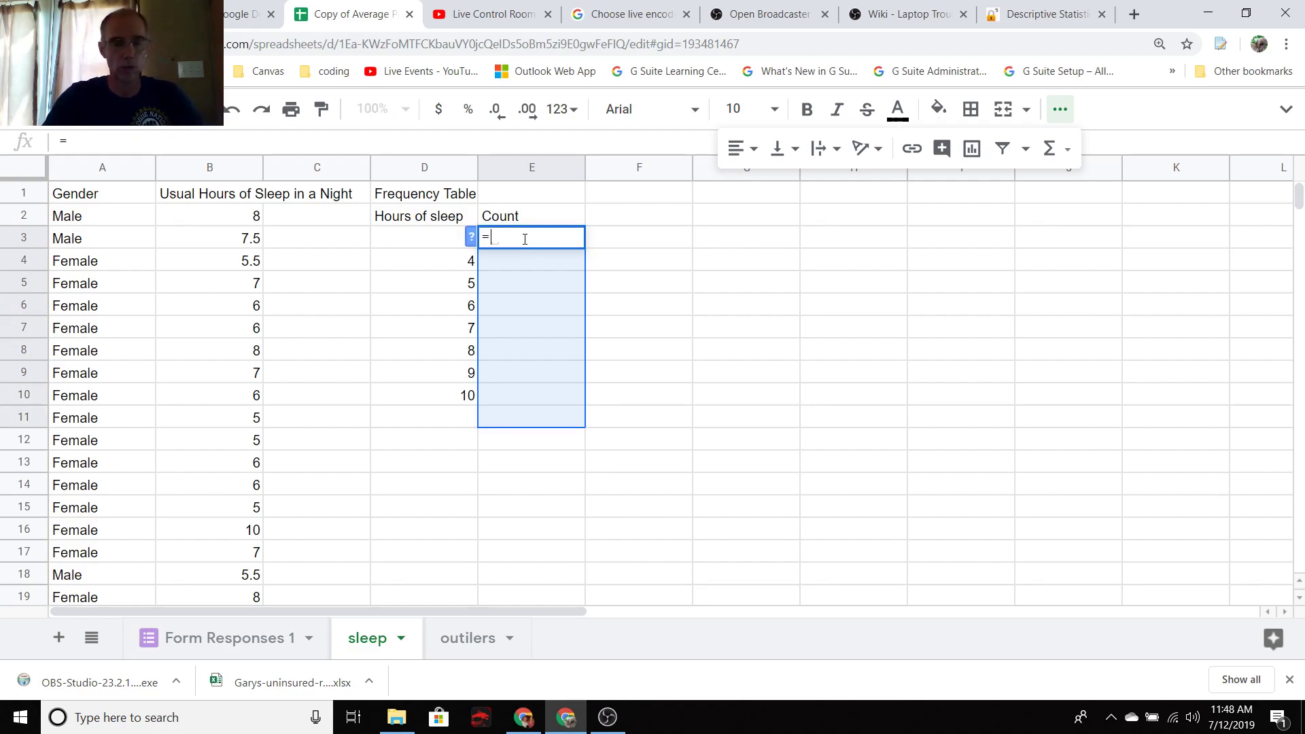
{"action": "type", "text": "freq"}
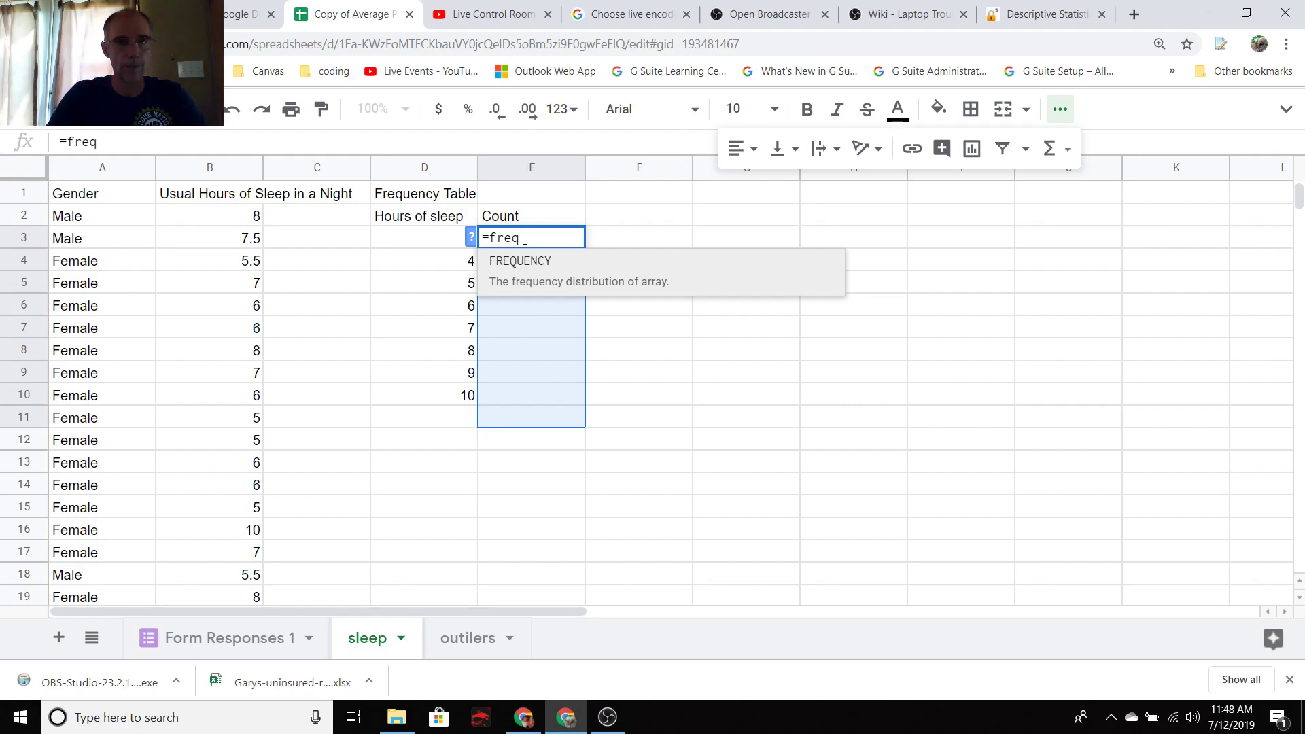
{"action": "key", "text": "Tab"}
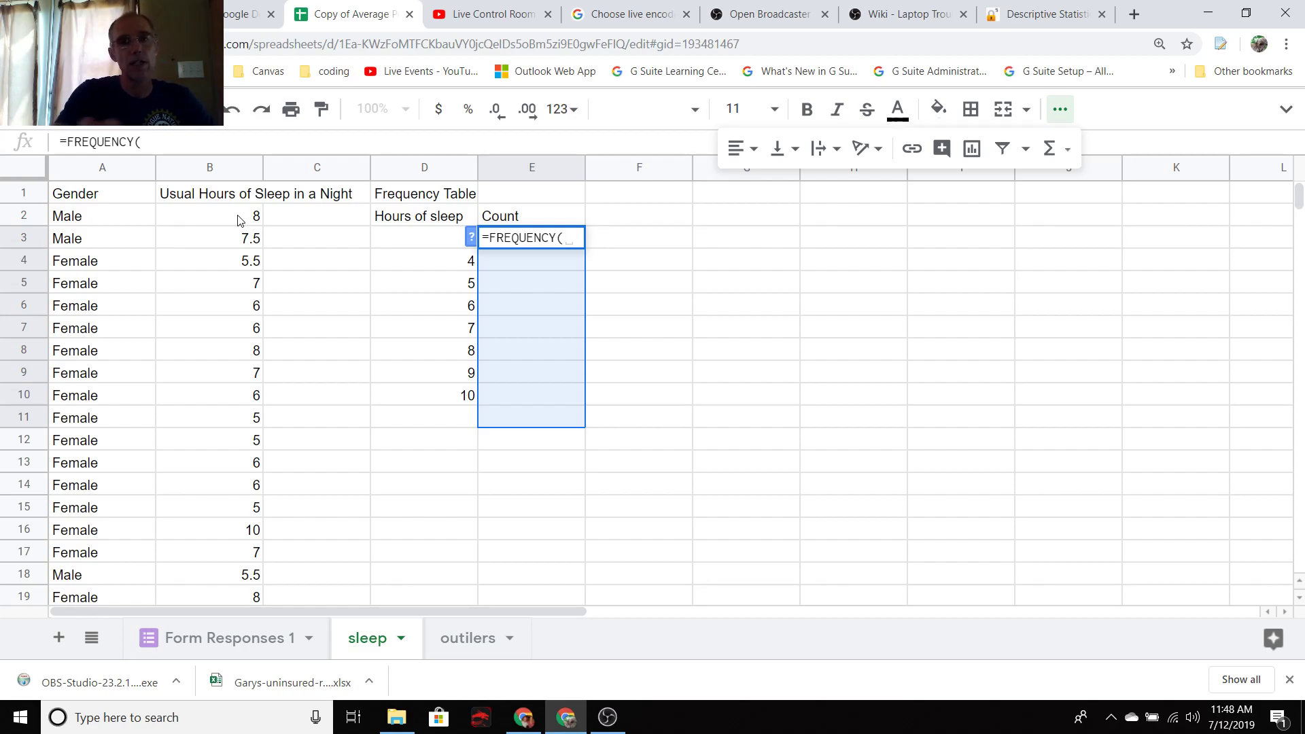
{"action": "left_click_drag", "start_coordinate": [239, 219], "coordinate": [251, 447]}
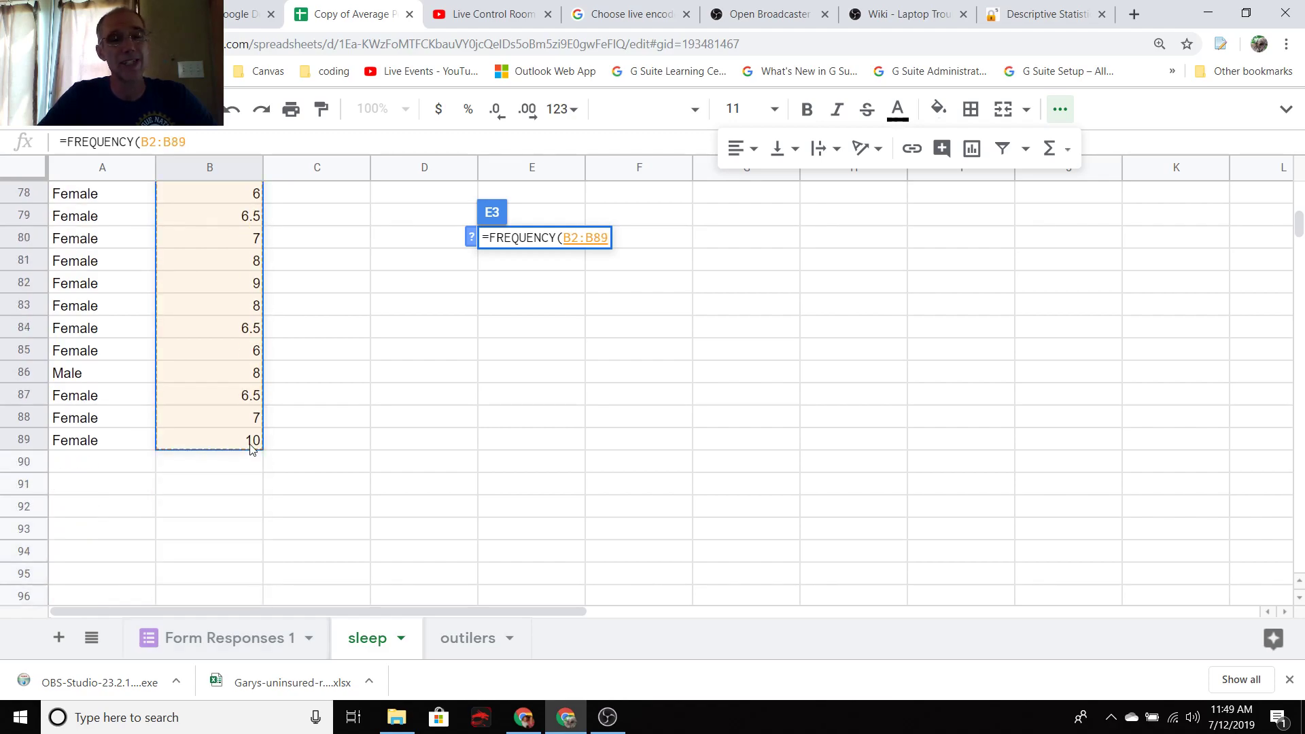
{"action": "scroll", "coordinate": [552, 476], "scroll_direction": "up", "scroll_amount": 20}
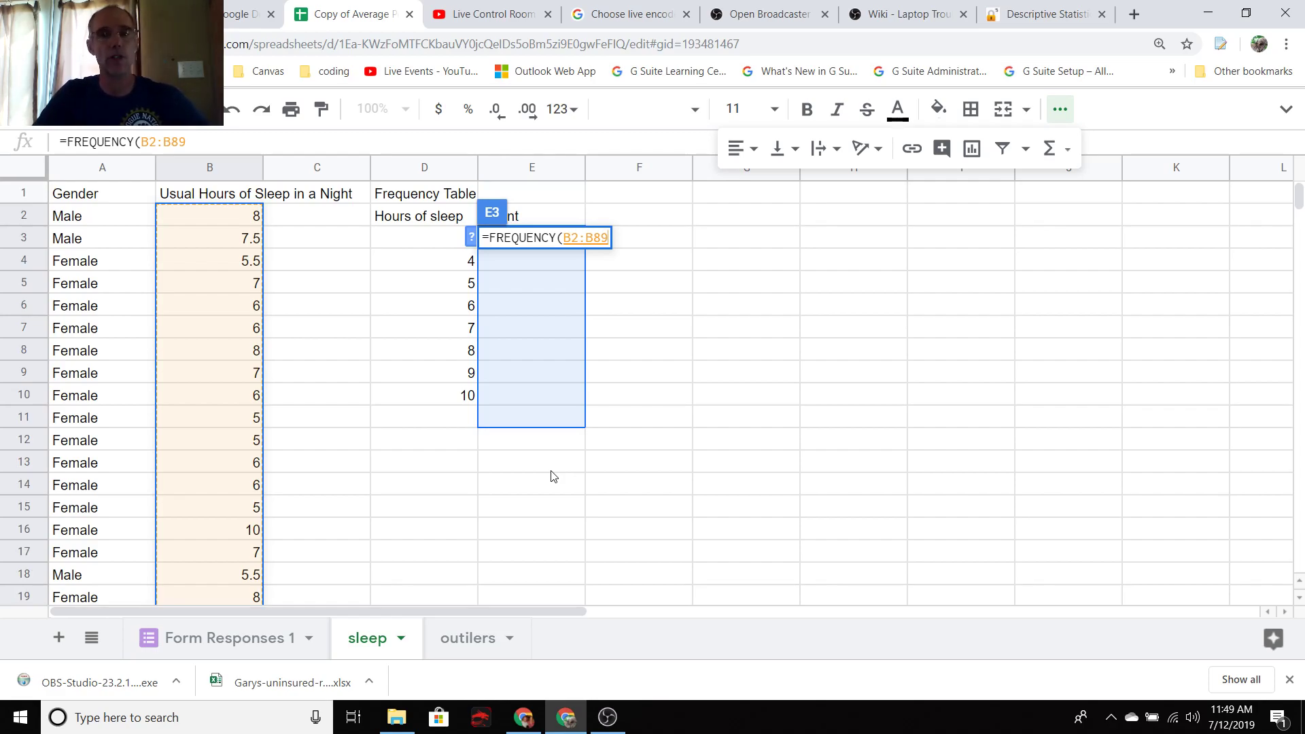
{"action": "type", "text": ","}
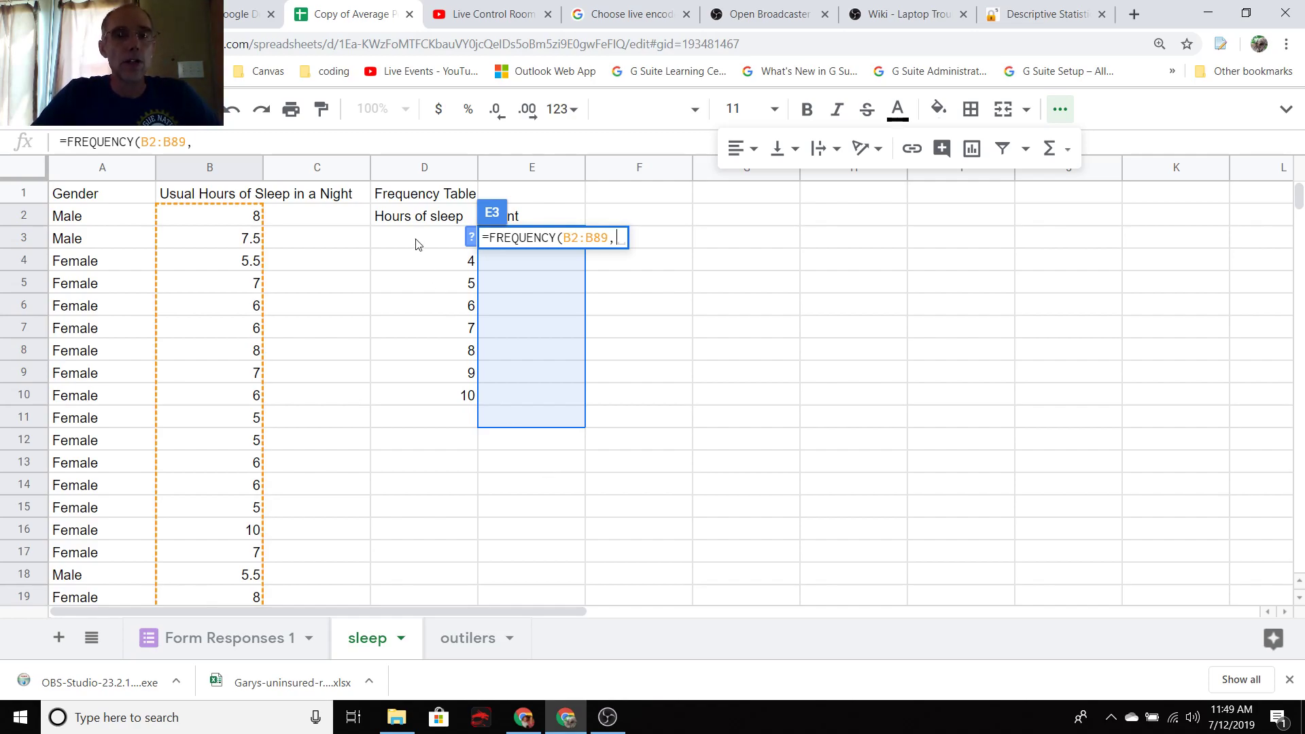
{"action": "left_click_drag", "start_coordinate": [408, 238], "coordinate": [412, 399]}
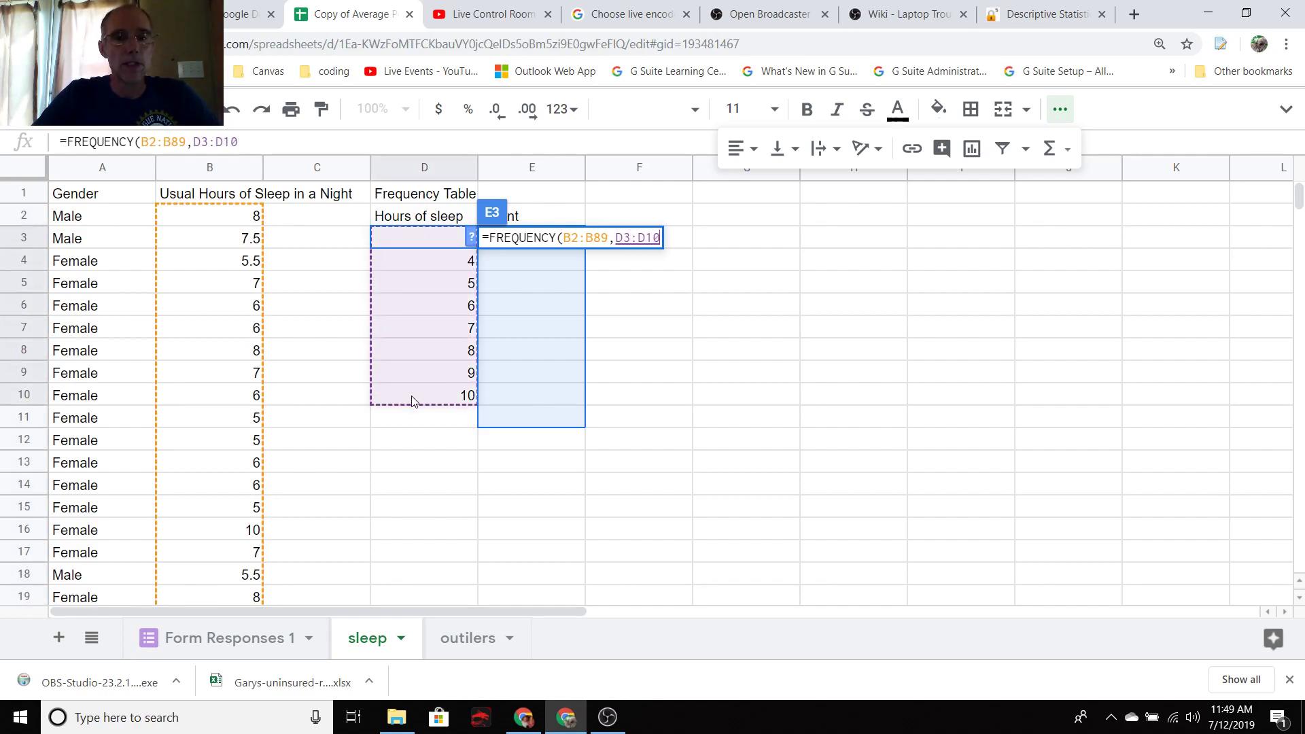
{"action": "type", "text": ")"}
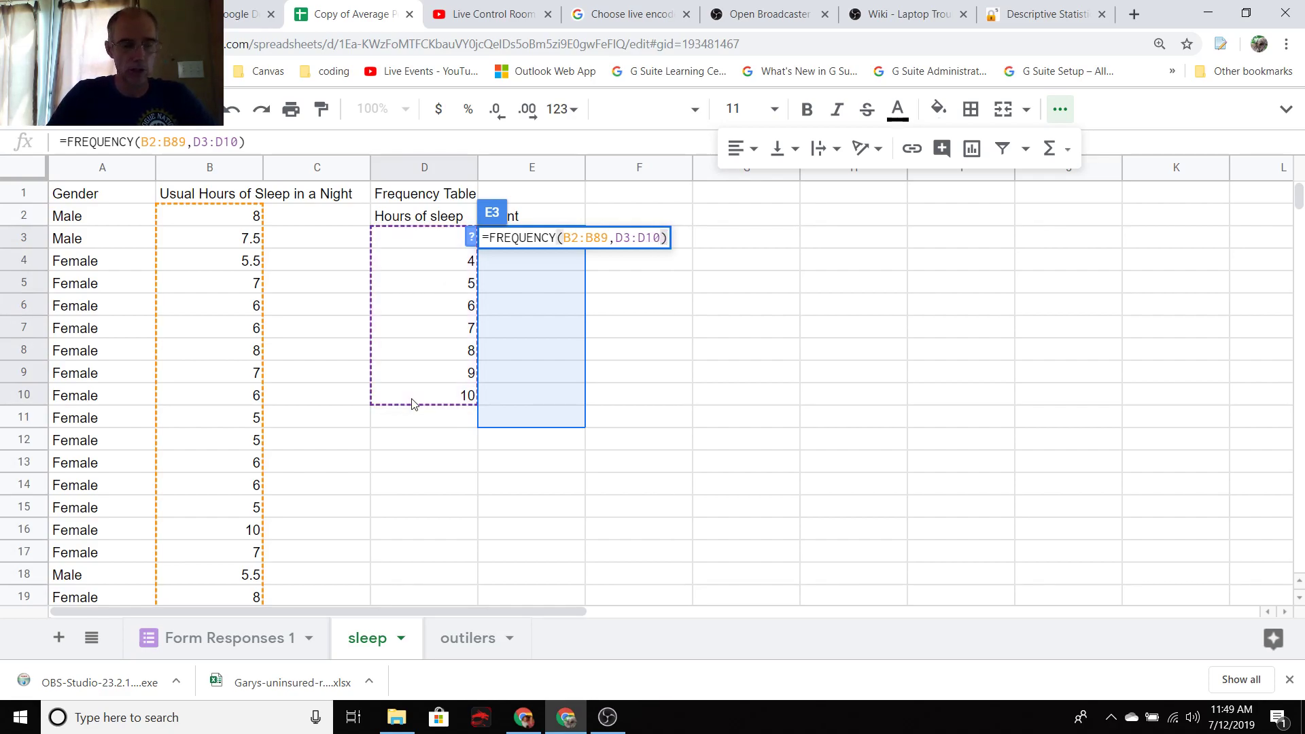
{"action": "key", "text": "Return"}
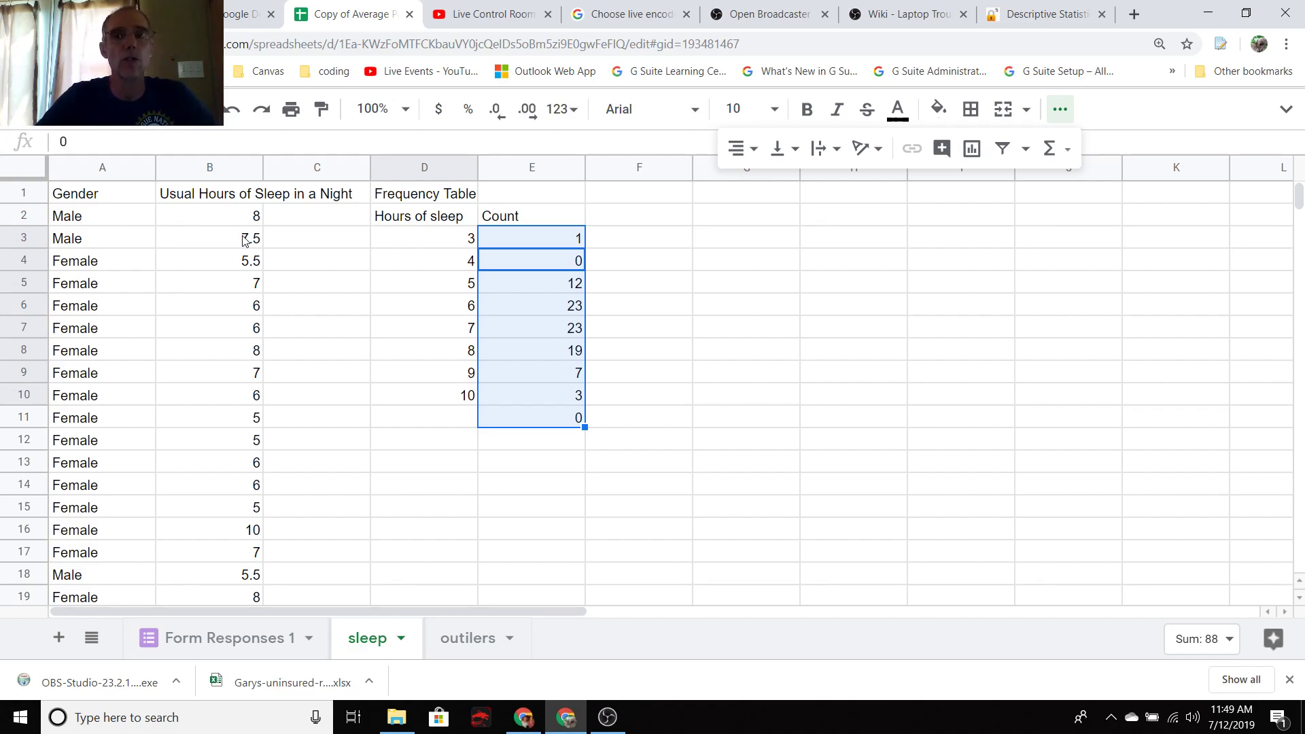
Step: Insert a column chart of Count versus Hours of sleep from the frequency table in D2:E10
{"action": "left_click", "coordinate": [521, 245]}
{"action": "left_click_drag", "start_coordinate": [419, 224], "coordinate": [556, 405]}
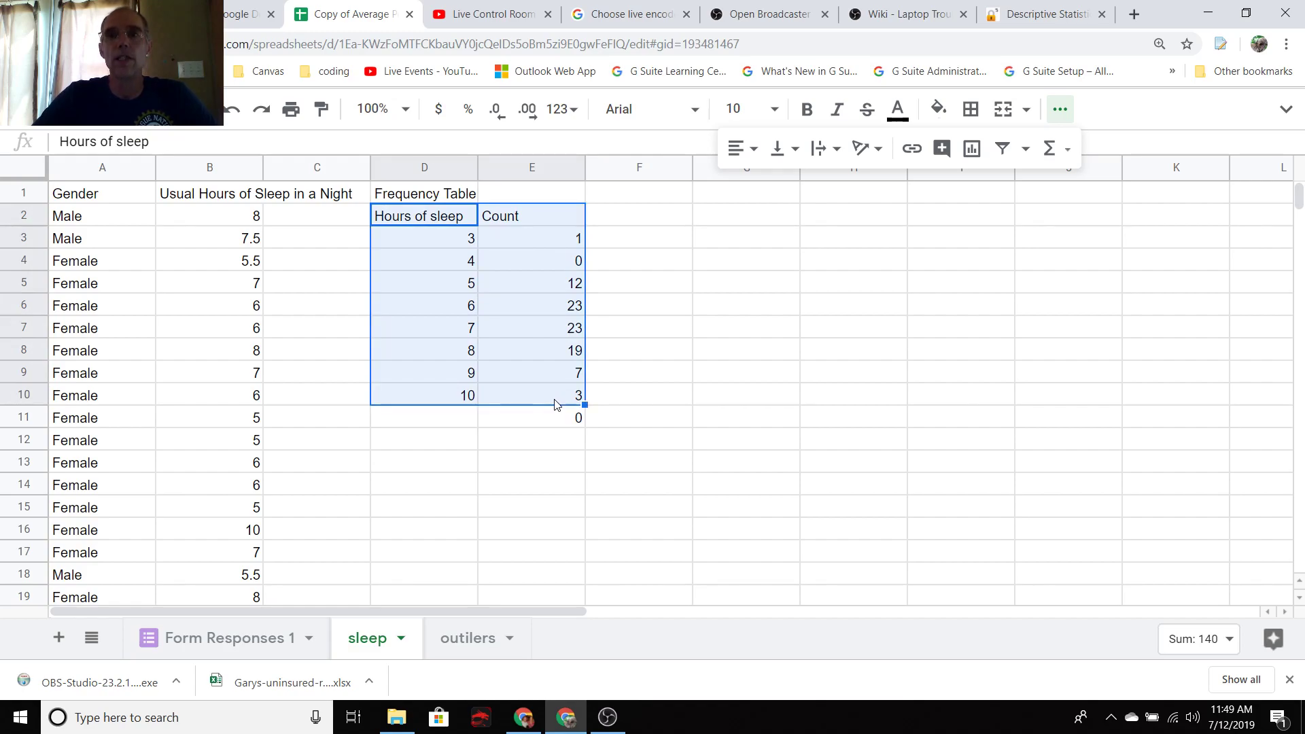
{"action": "left_click", "coordinate": [1062, 113]}
{"action": "left_click", "coordinate": [970, 149]}
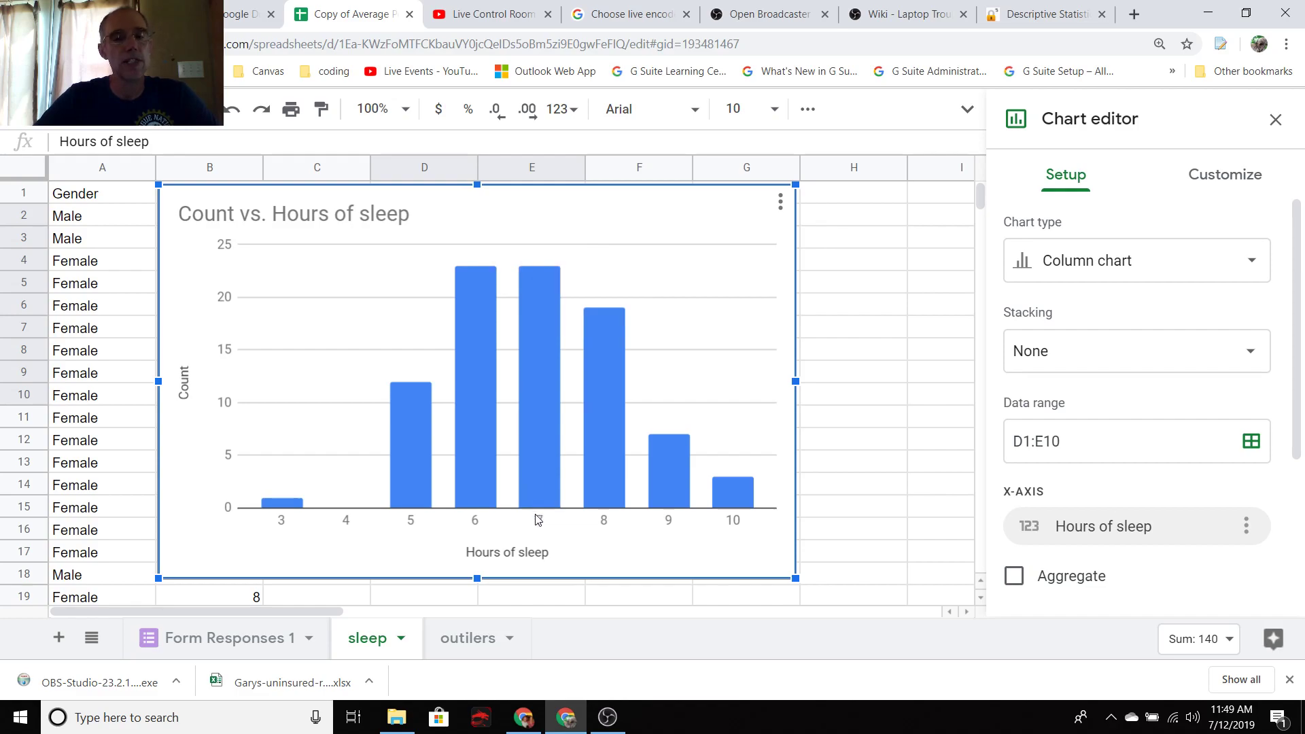
{"action": "mouse_move", "coordinate": [620, 498]}
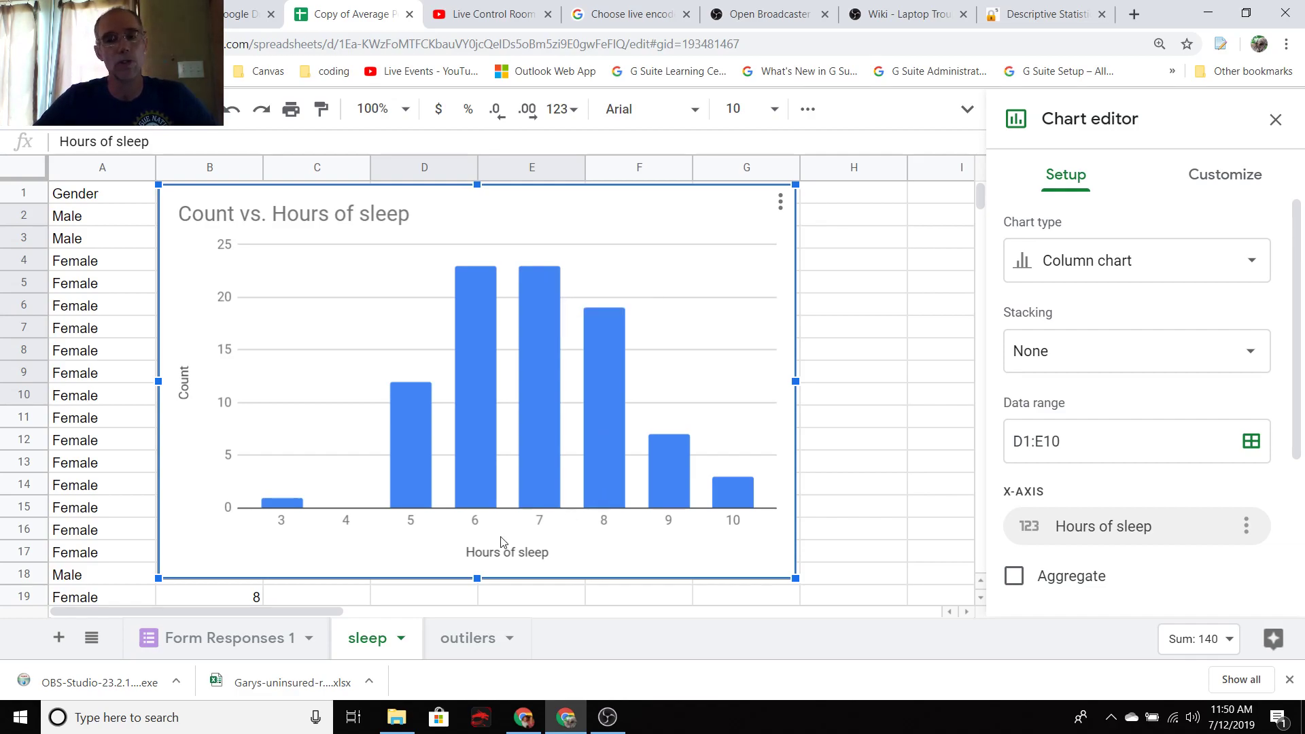
Step: Close the chart editor and move the chart below the frequency table, with its upper edge around row 14
{"action": "left_click", "coordinate": [654, 214]}
{"action": "left_click", "coordinate": [866, 211]}
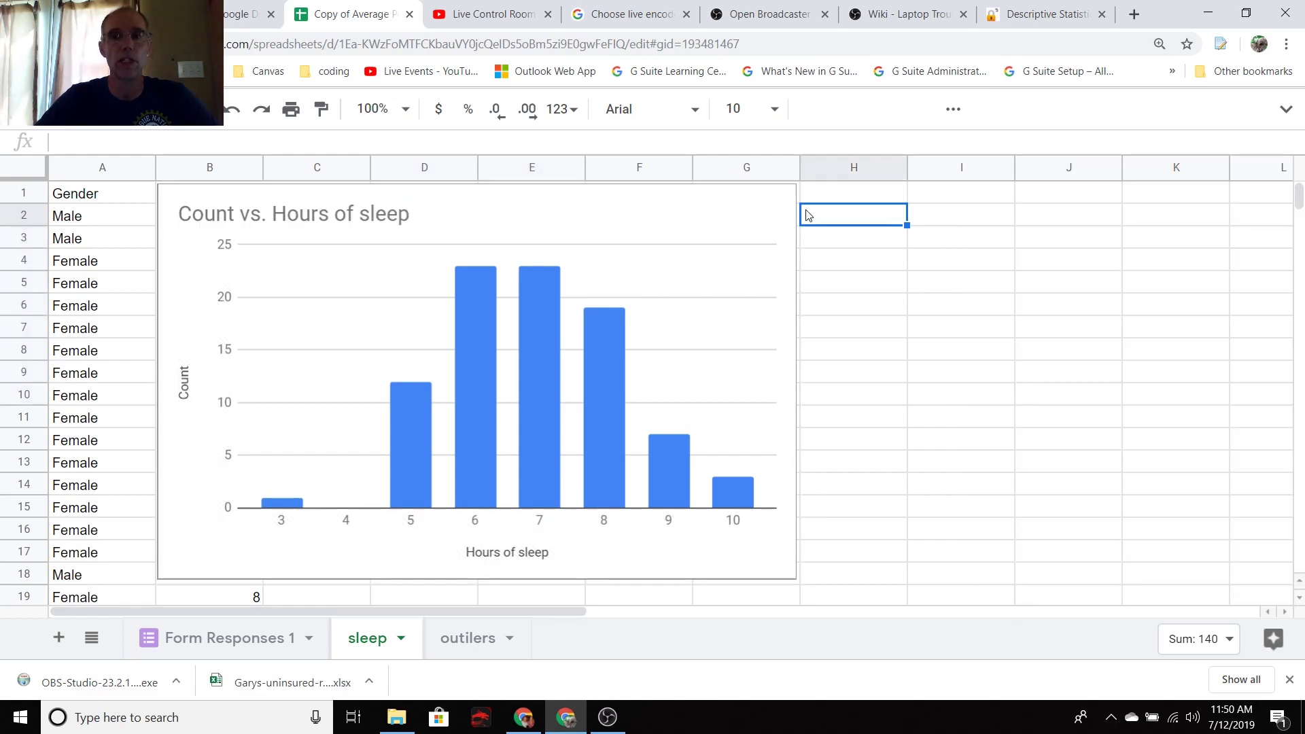
{"action": "left_click", "coordinate": [769, 412]}
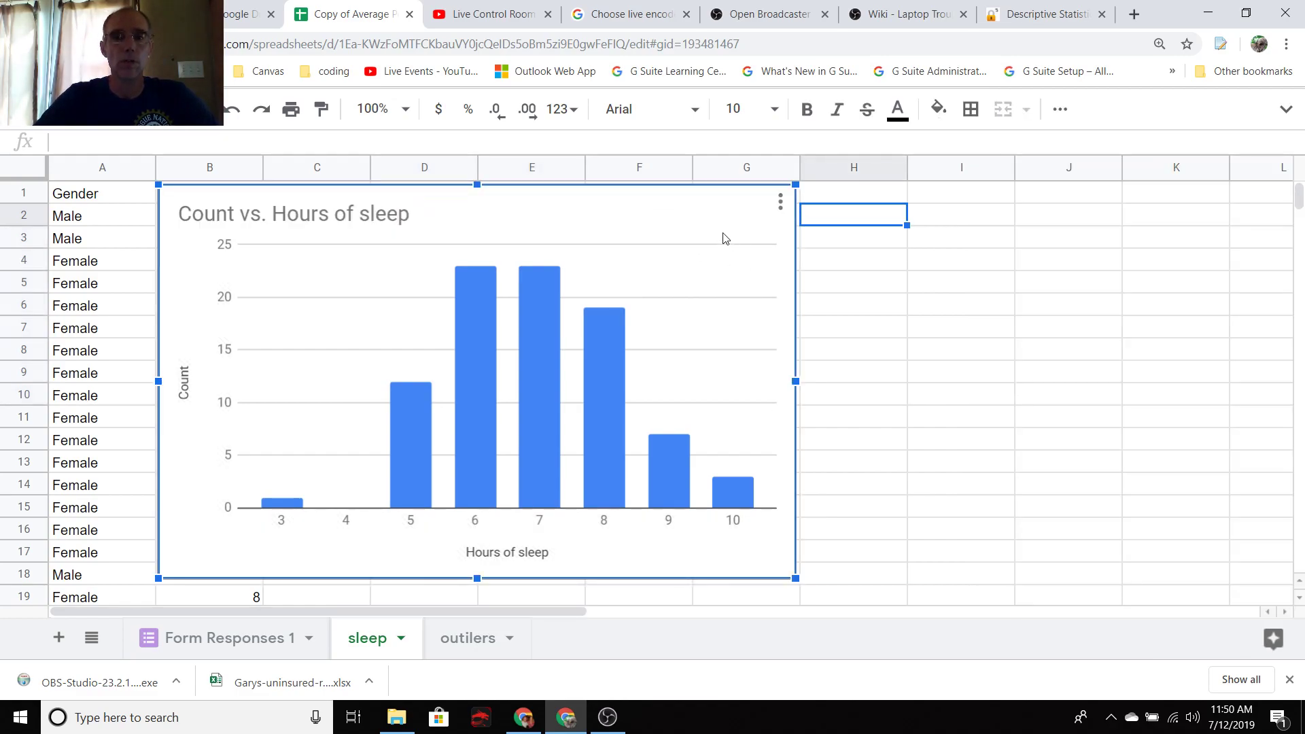
{"action": "left_click_drag", "start_coordinate": [704, 211], "coordinate": [971, 507]}
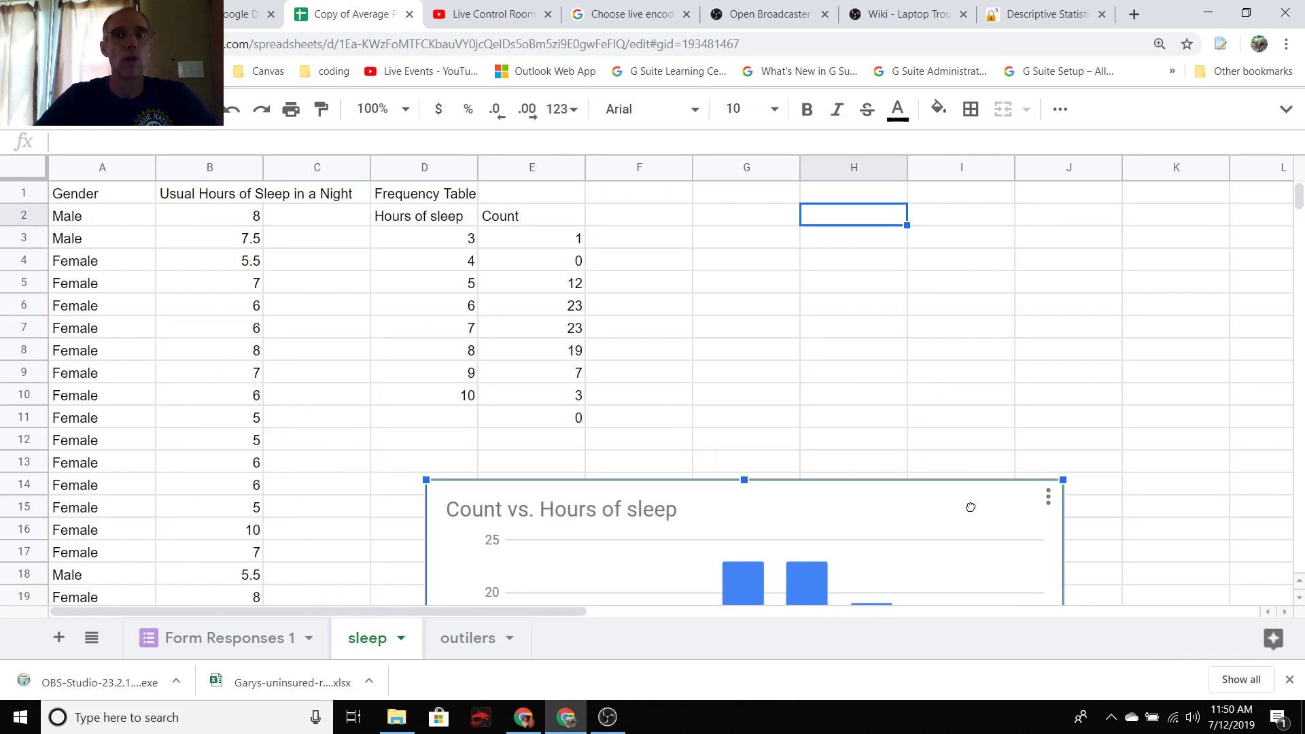
{"action": "left_click", "coordinate": [457, 241]}
{"action": "left_click_drag", "start_coordinate": [494, 249], "coordinate": [533, 405]}
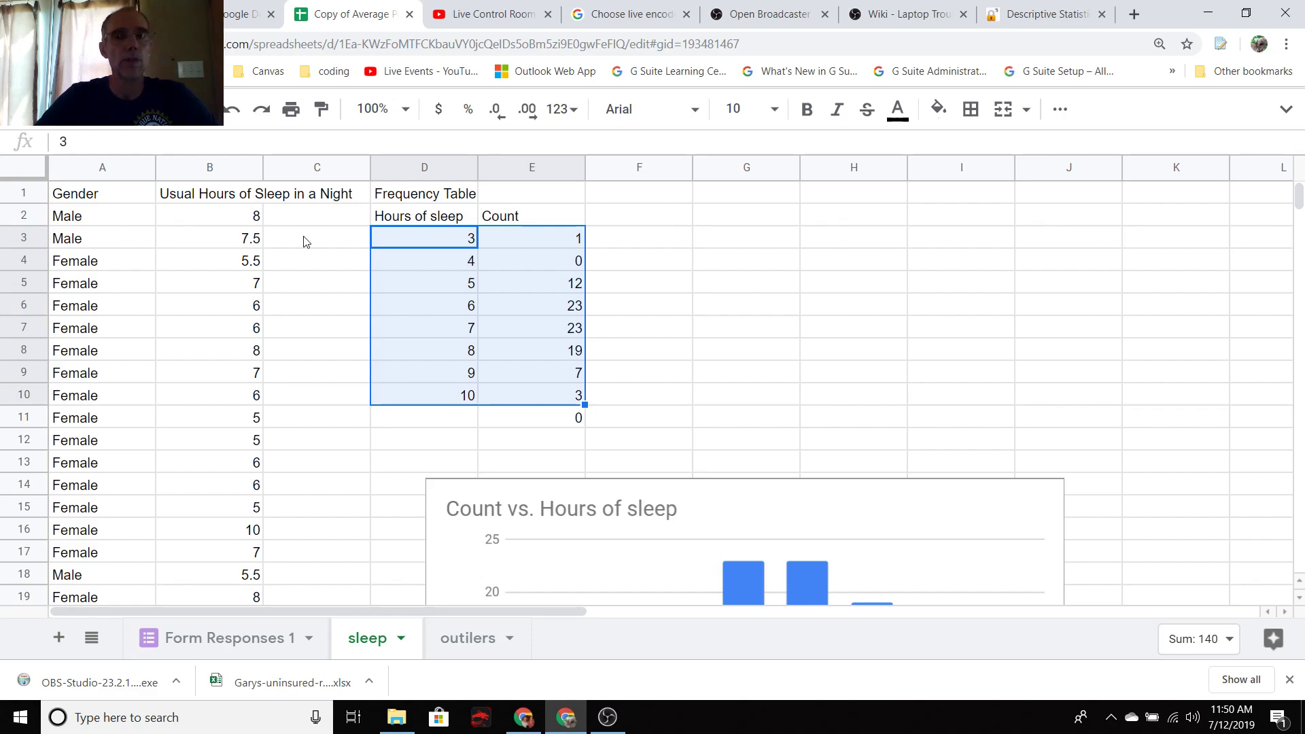
{"action": "left_click", "coordinate": [324, 246]}
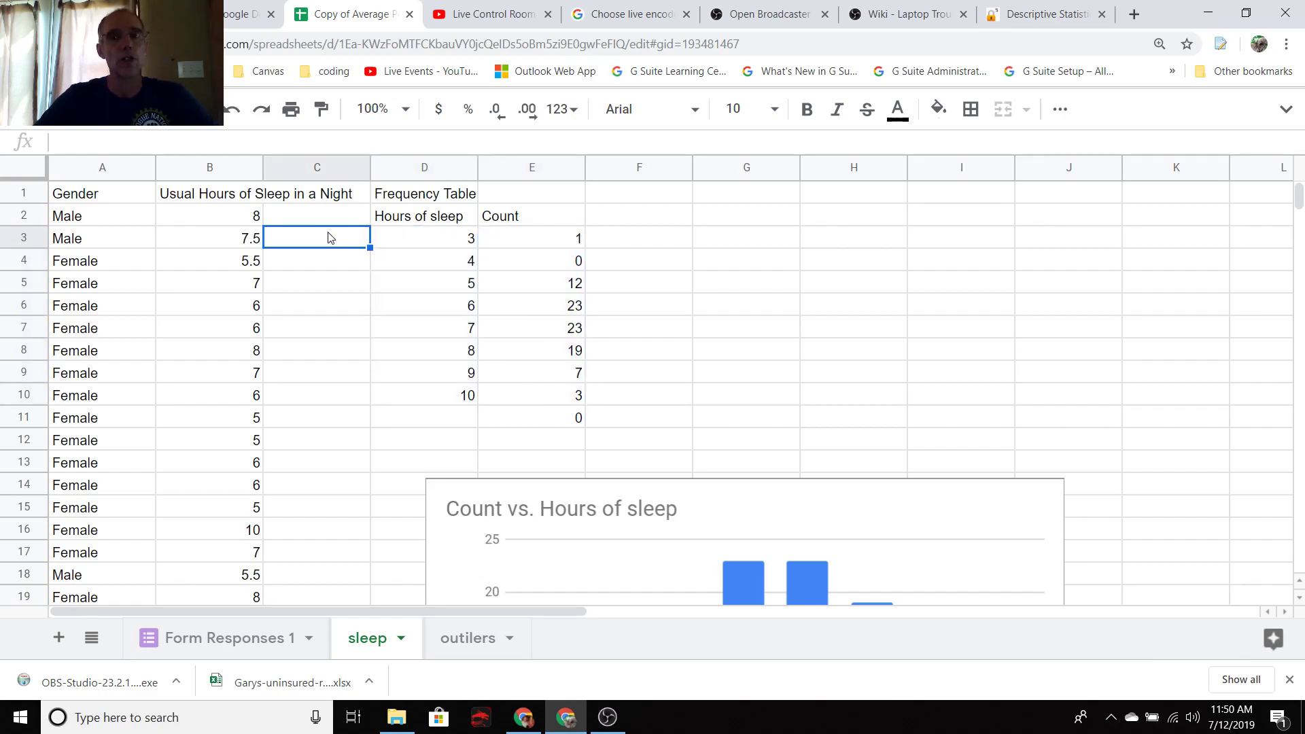
Step: Add the header "Hours of sleep" in C2, beside the frequency table
{"action": "left_click", "coordinate": [334, 220]}
{"action": "type", "text": "H"}
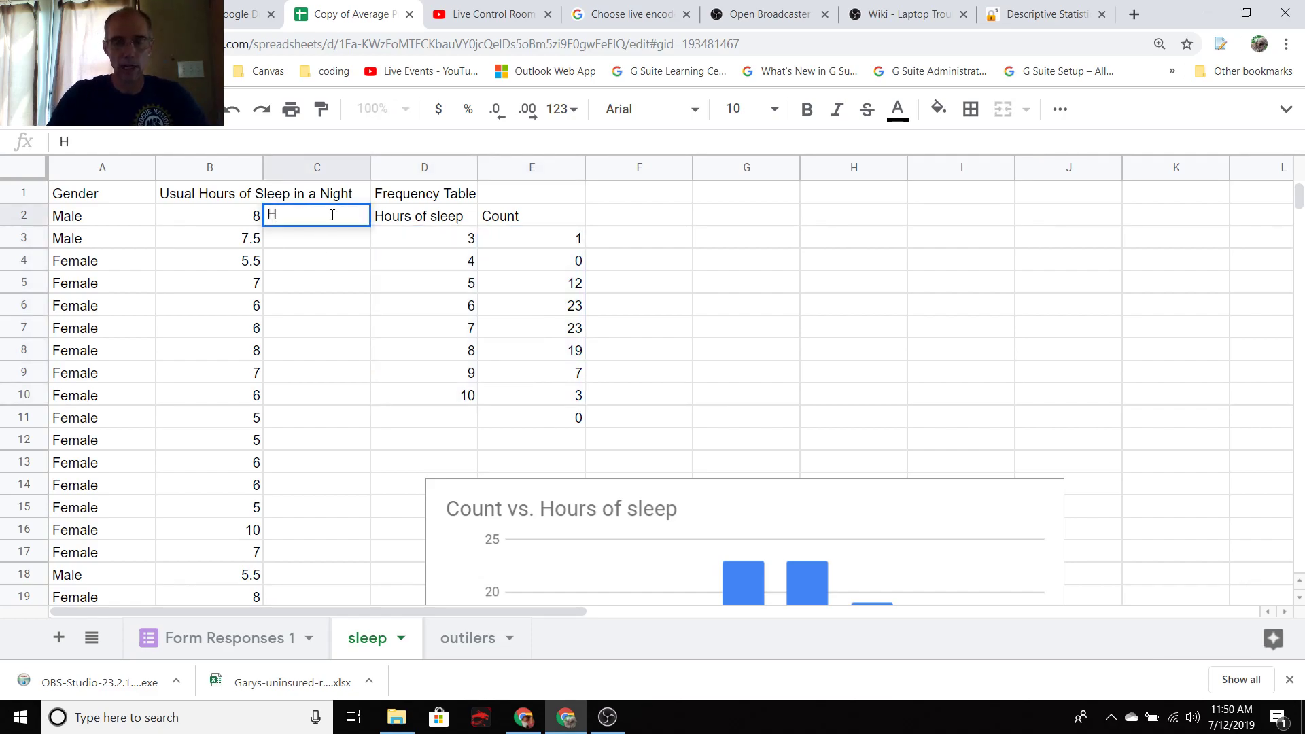
{"action": "type", "text": "ours of sleep"}
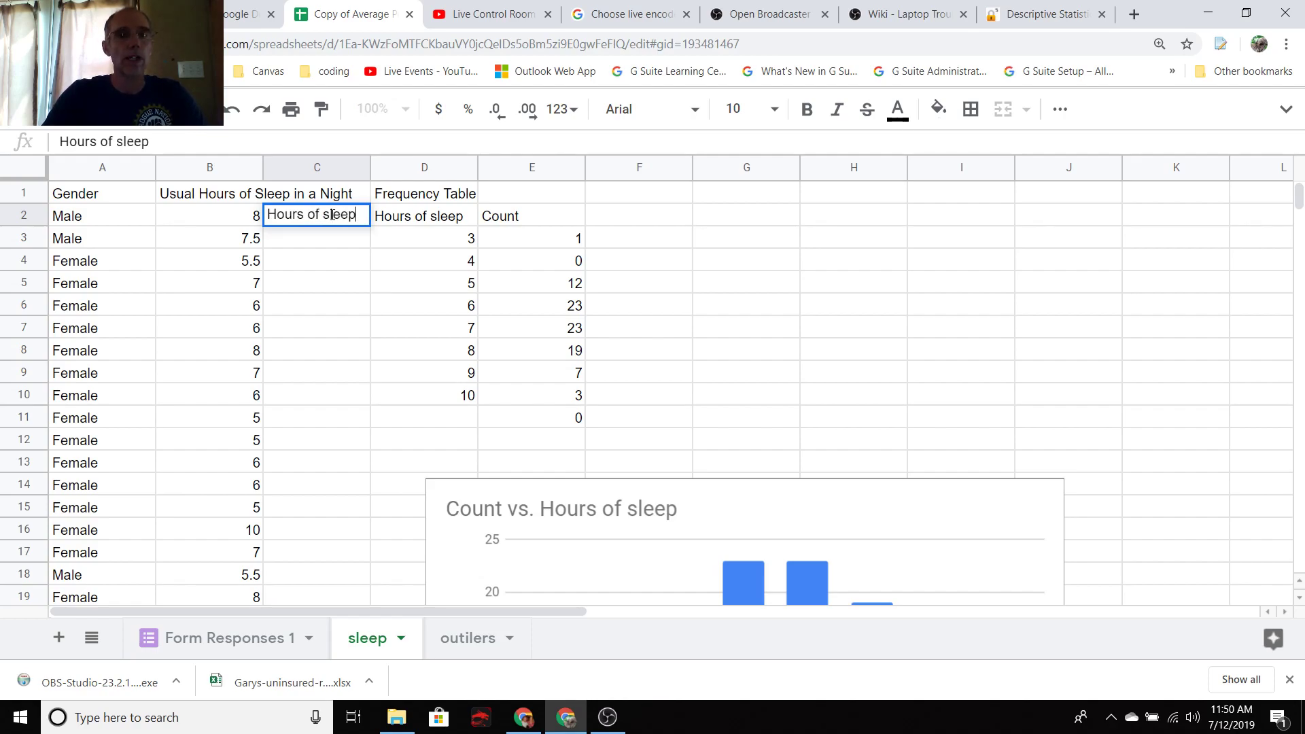
Step: Enter the interval labels "2.1 - 3" in C3 and "3.1 - 4" in C4
{"action": "left_click", "coordinate": [332, 267]}
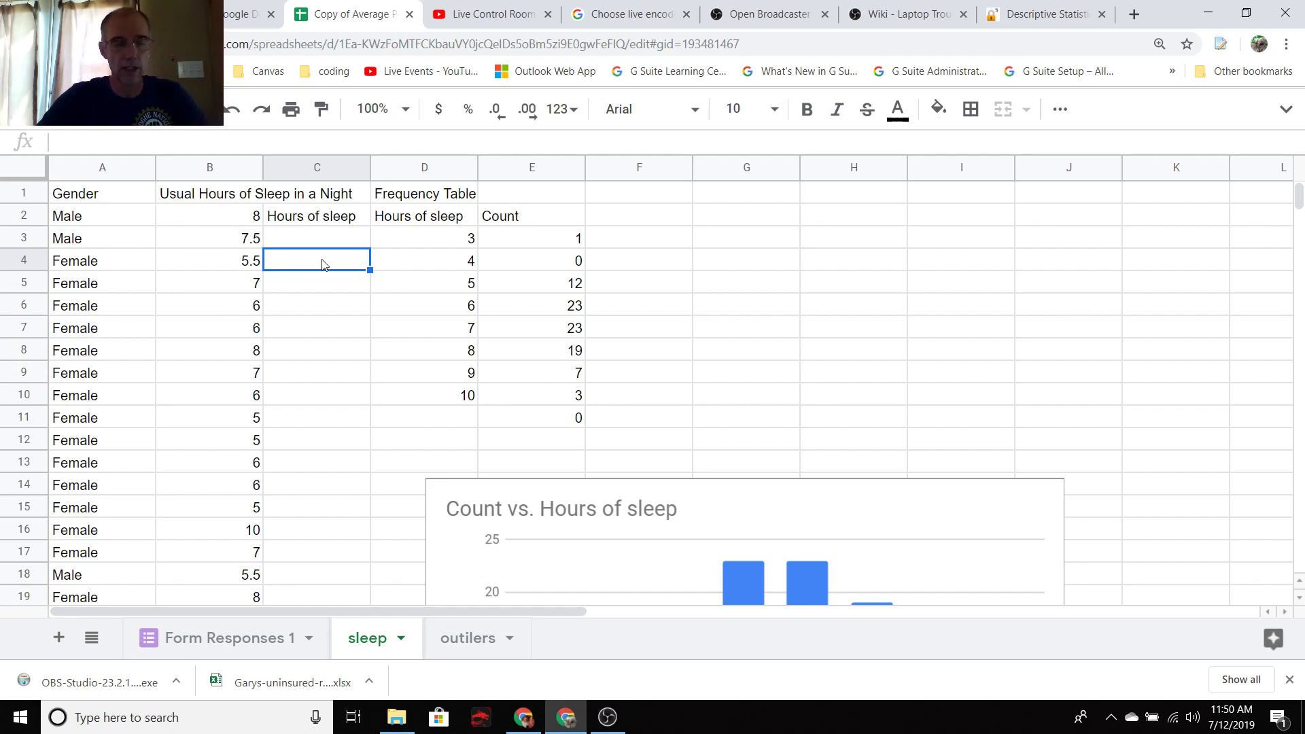
{"action": "type", "text": "3.1 -4"}
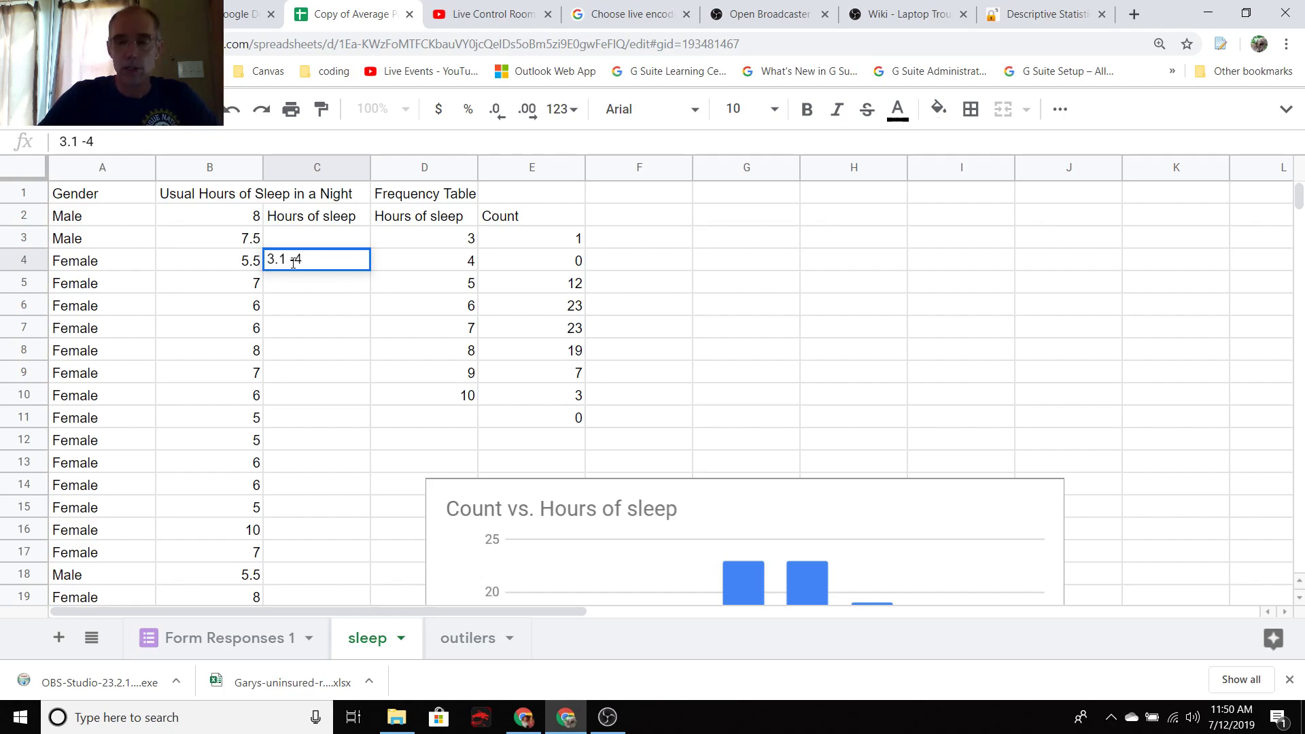
{"action": "left_click", "coordinate": [293, 262]}
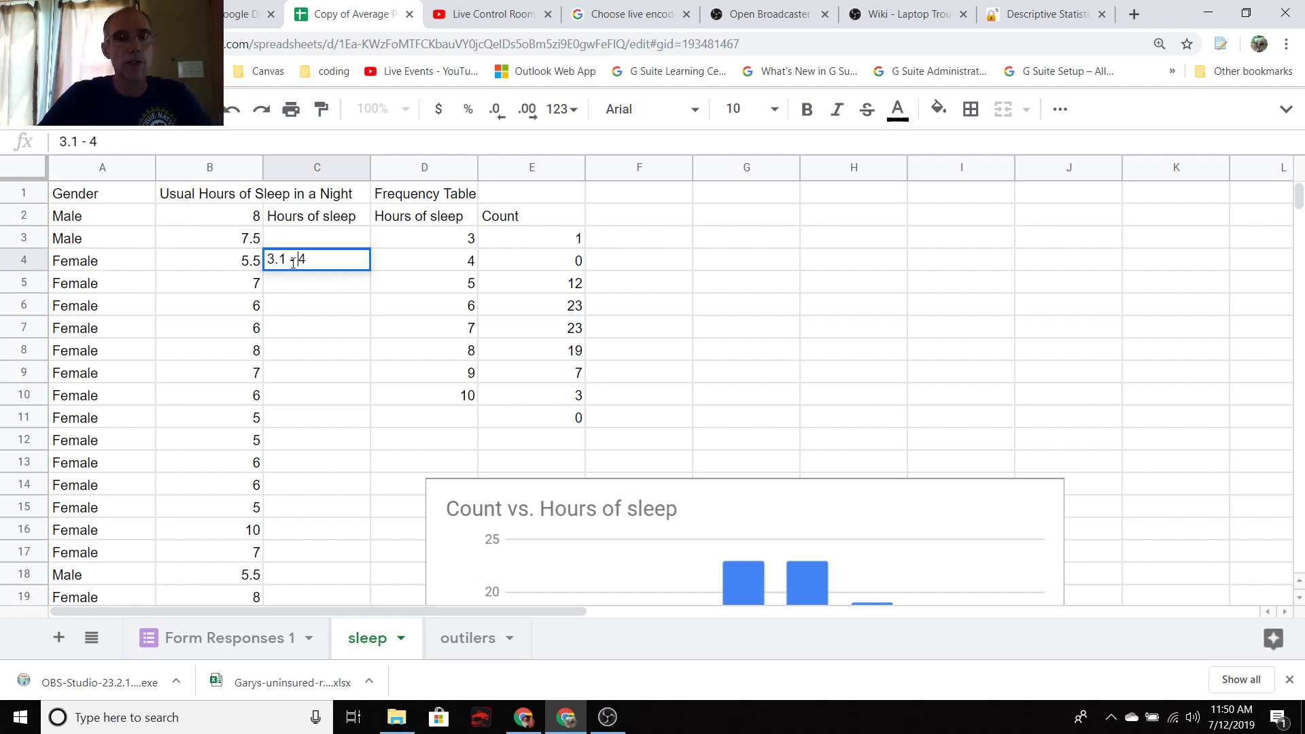
{"action": "left_click", "coordinate": [338, 237]}
{"action": "type", "text": "2"}
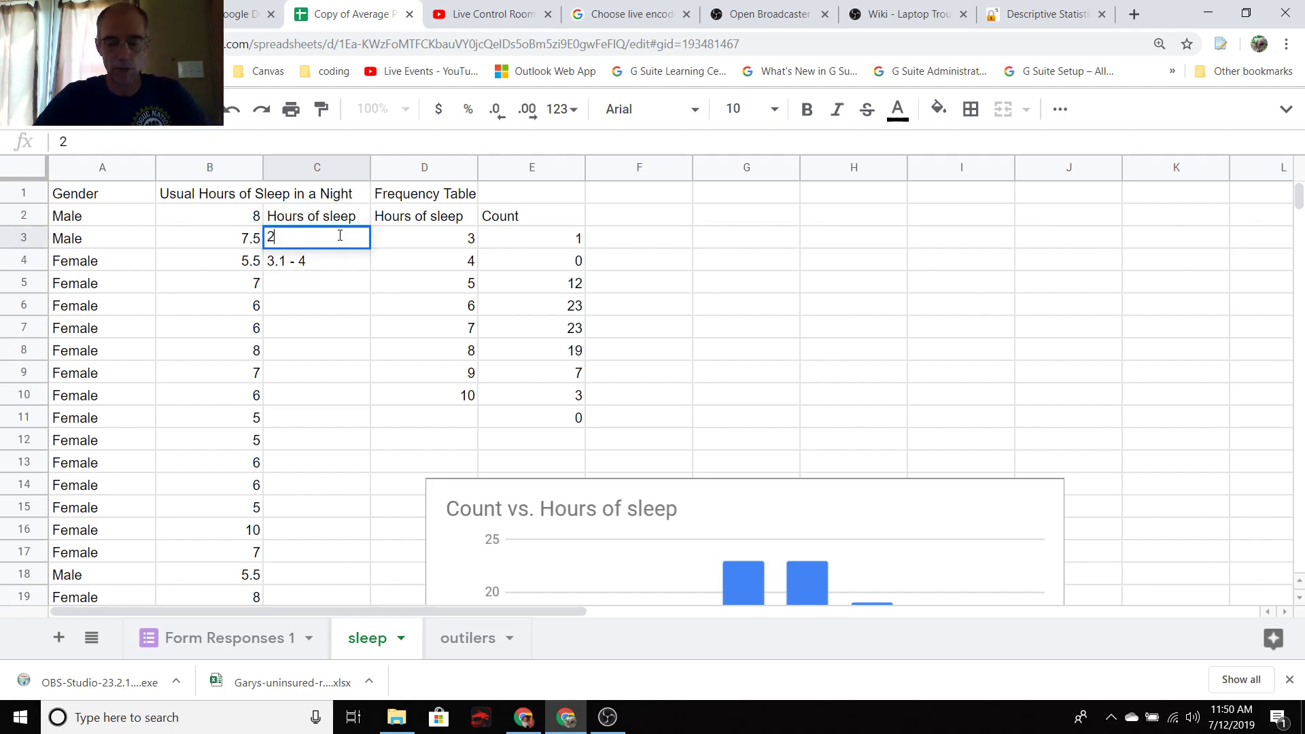
{"action": "type", "text": ".1 - 3"}
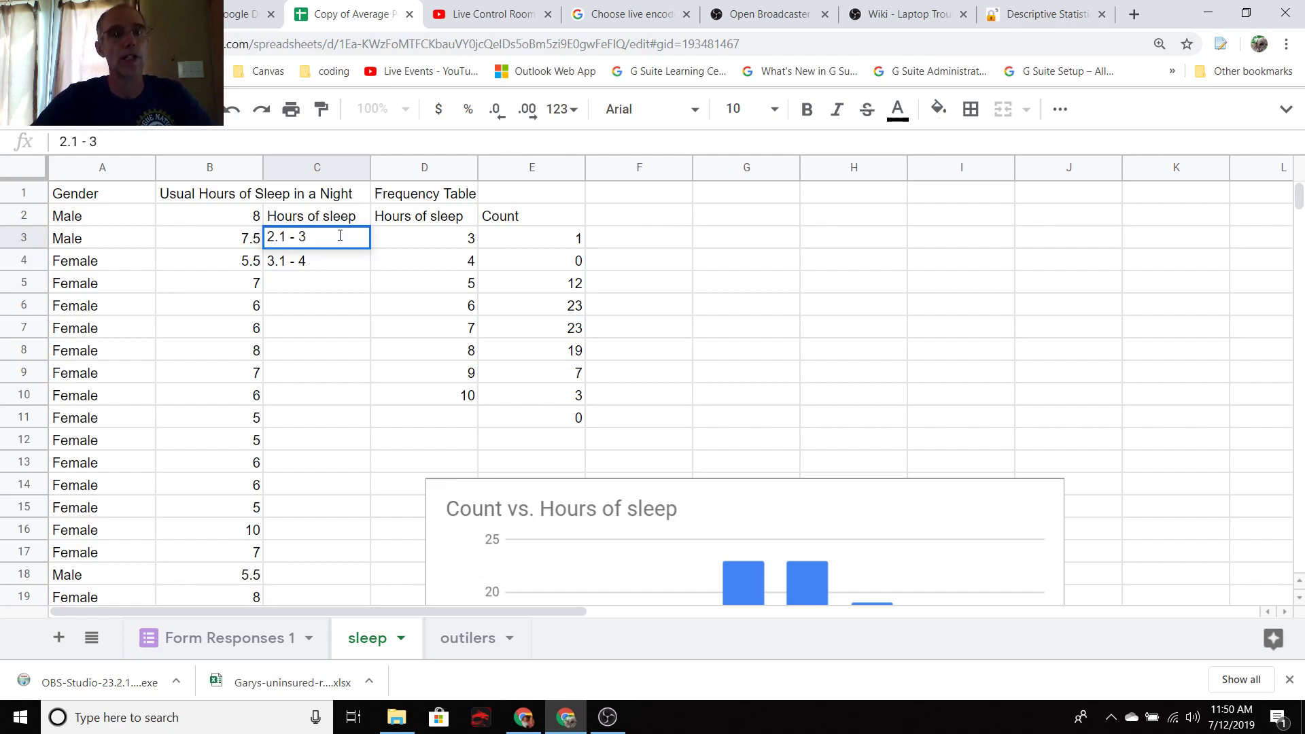
Step: Fill C5:C8 with the interval labels "4.1 - 5", "5.1 - 6", "6.1 - 7" and "7.1 - 8"
{"action": "left_click", "coordinate": [304, 294]}
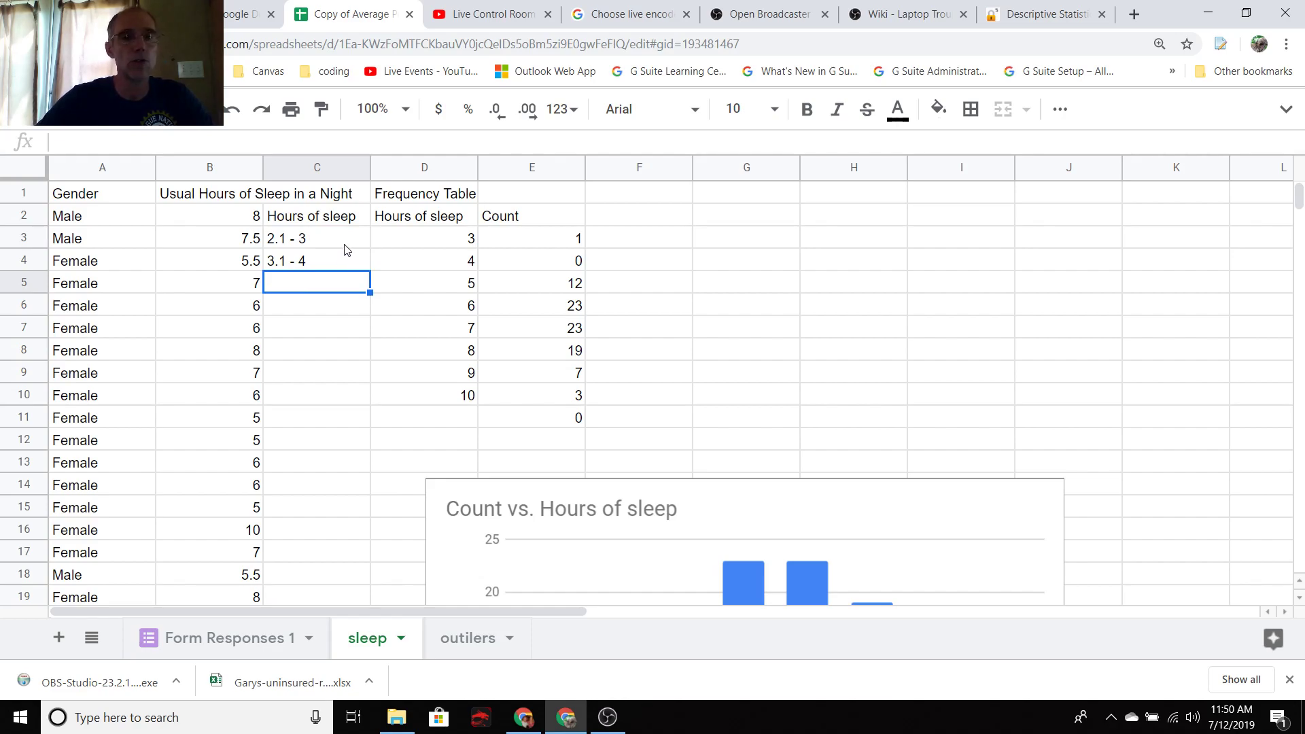
{"action": "scroll", "coordinate": [696, 453], "scroll_direction": "down", "scroll_amount": 5}
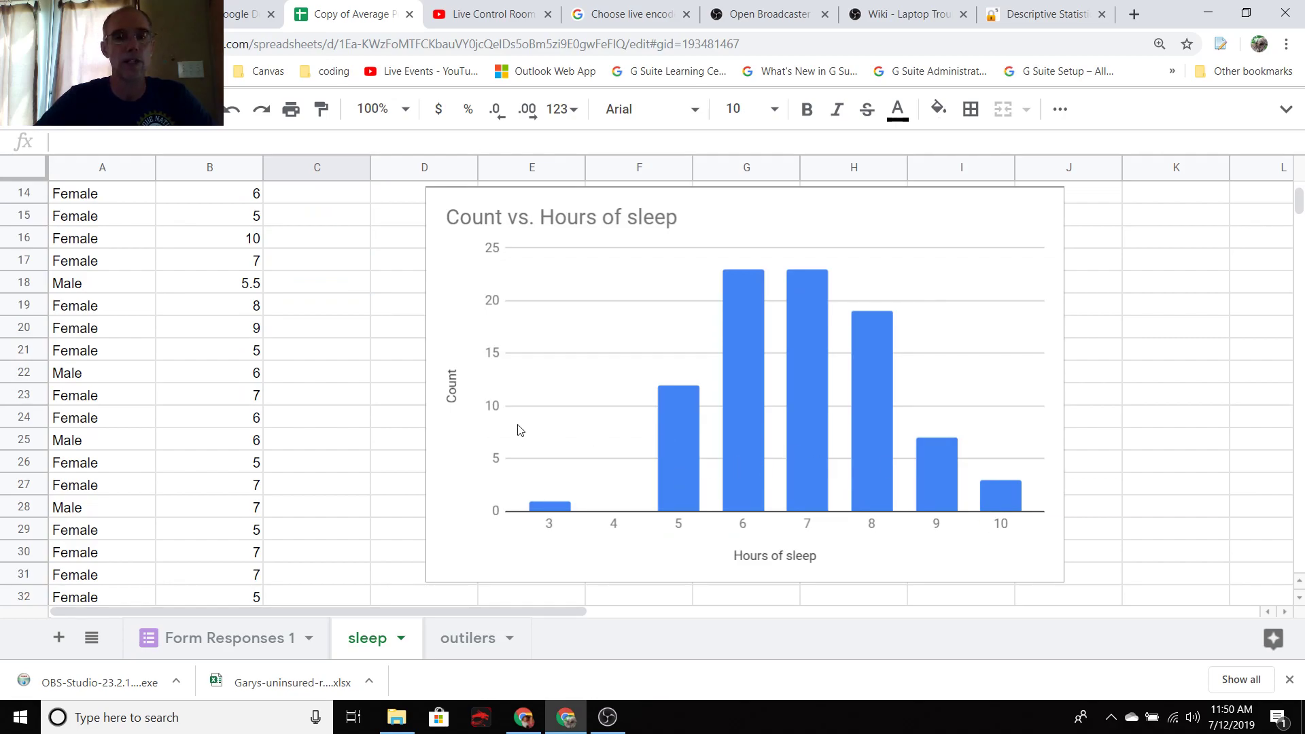
{"action": "scroll", "coordinate": [520, 430], "scroll_direction": "up", "scroll_amount": 5}
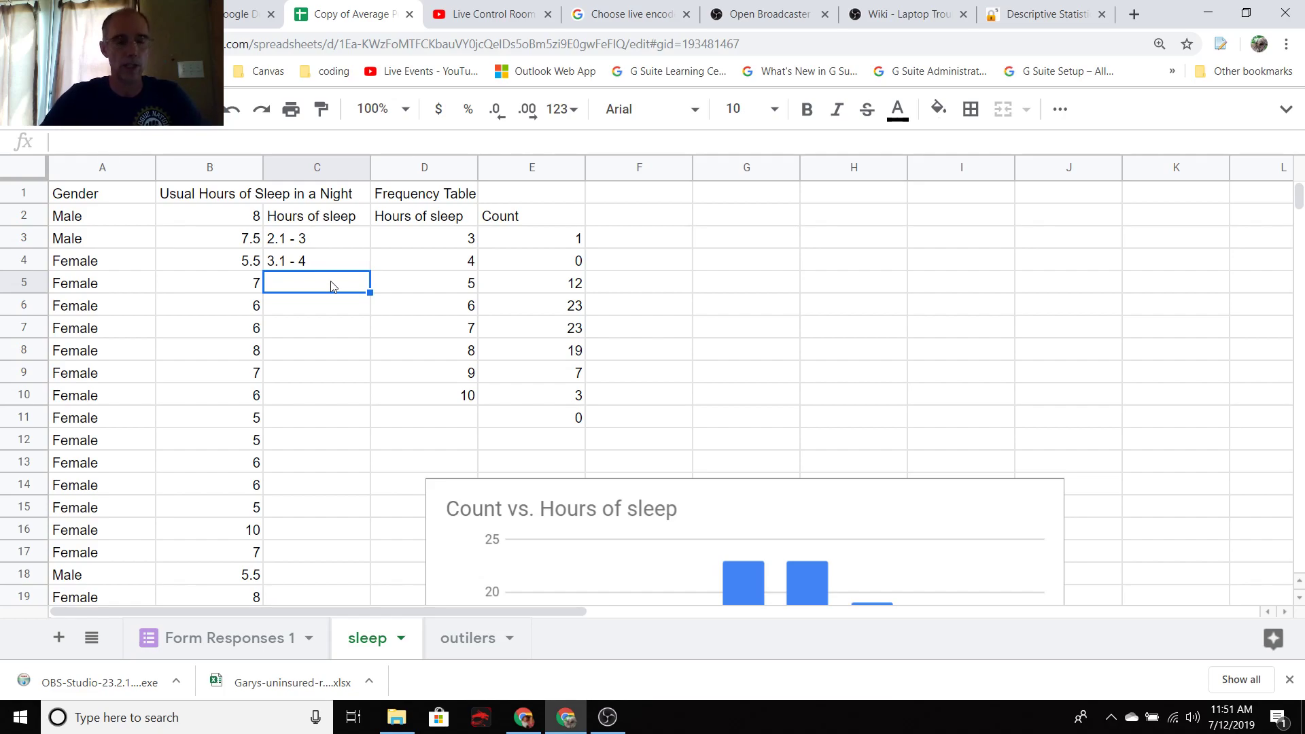
{"action": "type", "text": "4.1 - 5"}
{"action": "key", "text": "Return"}
{"action": "type", "text": "5.1 -5"}
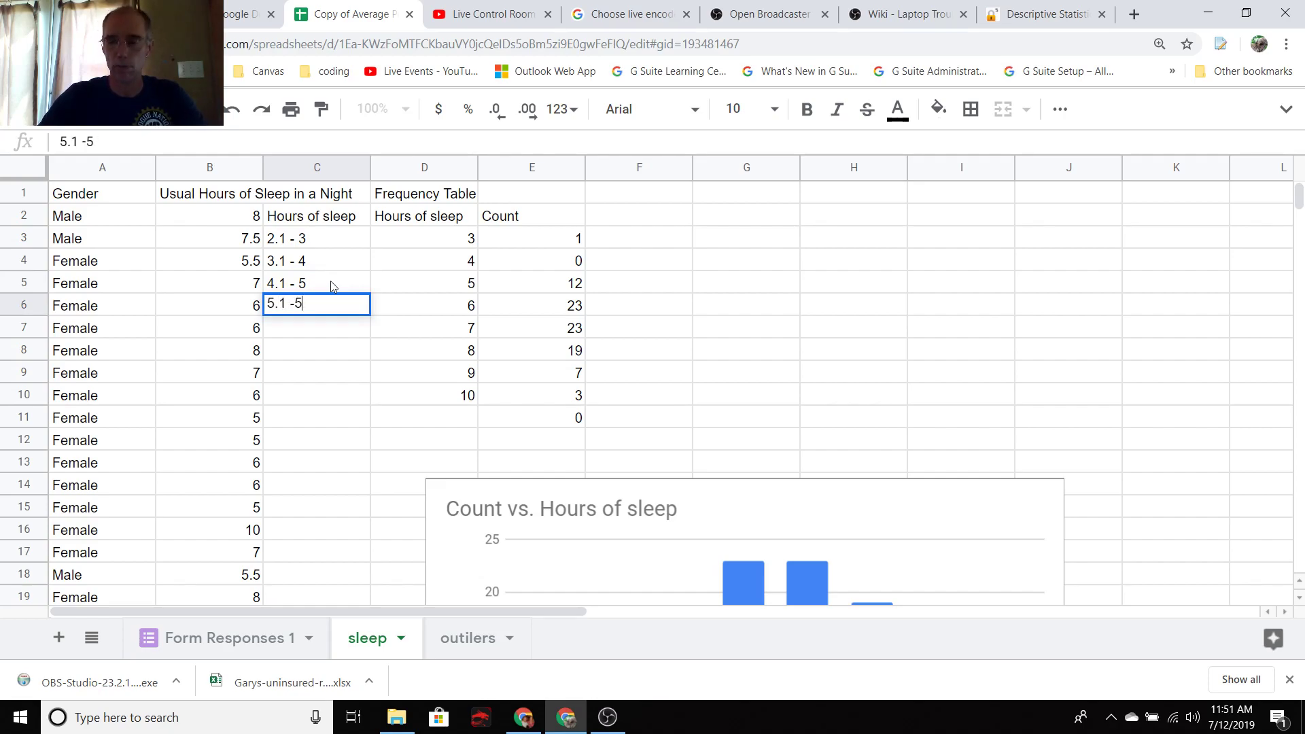
{"action": "key", "text": "Return"}
{"action": "type", "text": "6.1 - 7"}
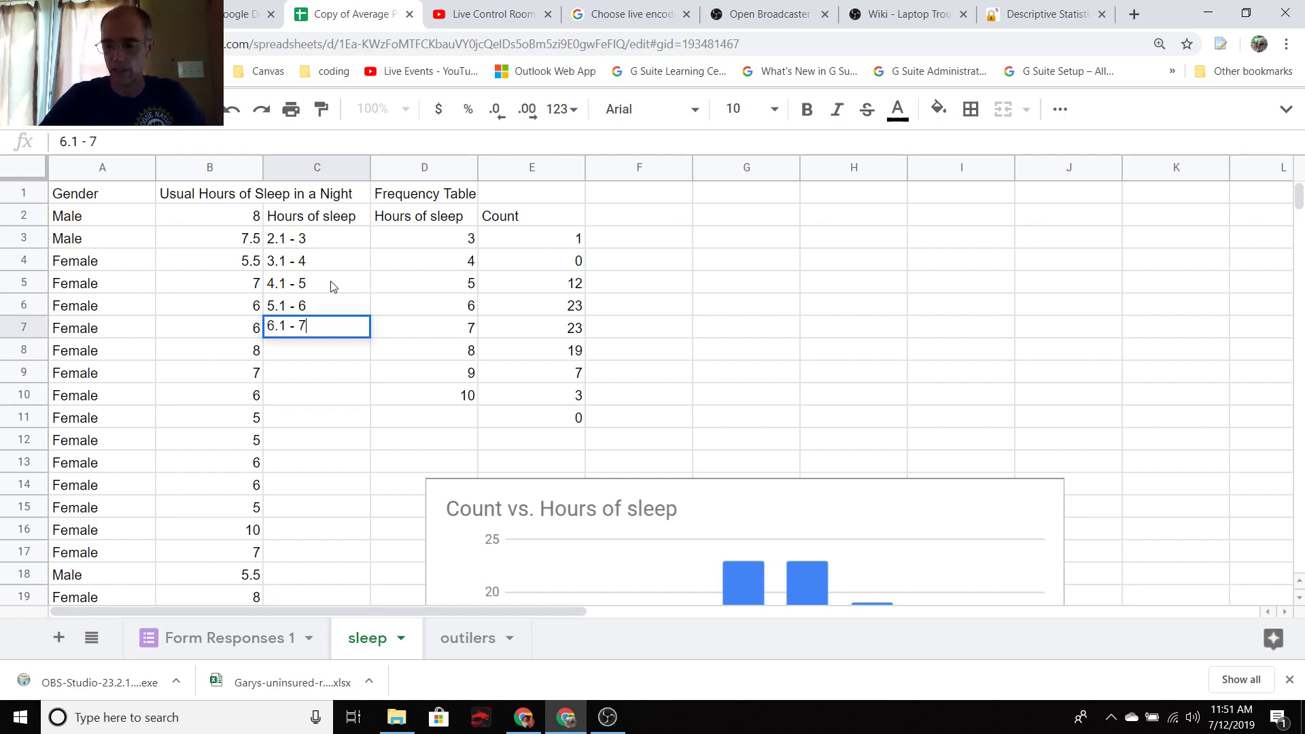
{"action": "key", "text": "Return"}
{"action": "type", "text": "7."}
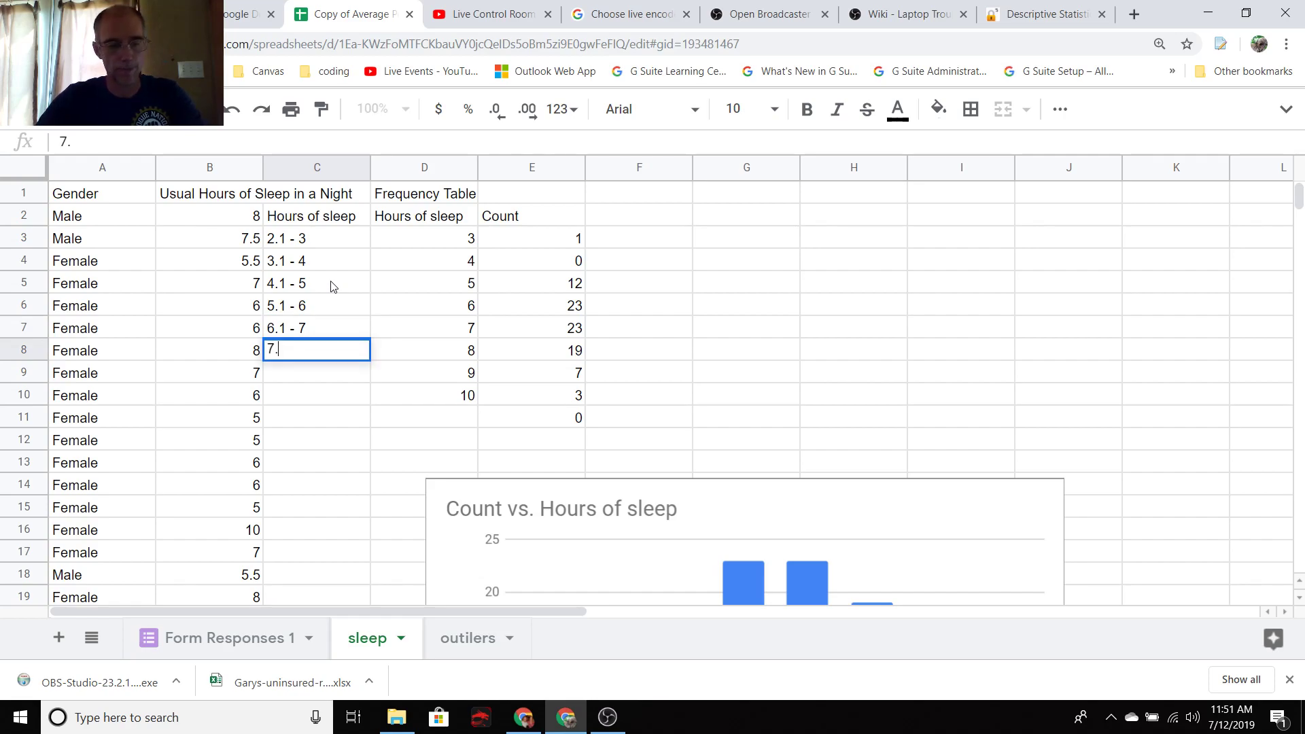
{"action": "type", "text": "1 - 8"}
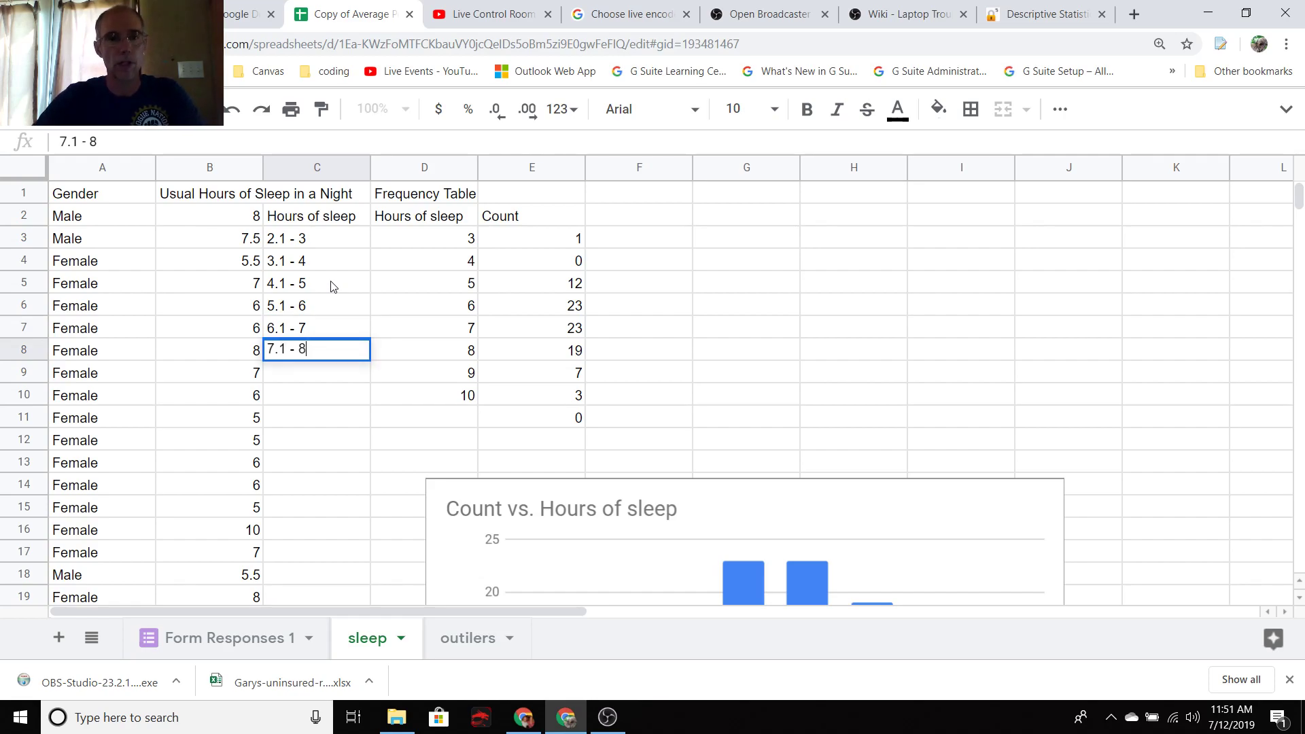
Step: Complete the interval labels with "8.1 - 9" in C9 and "9.1 - 10" in C10
{"action": "key", "text": "Return"}
{"action": "type", "text": "8"}
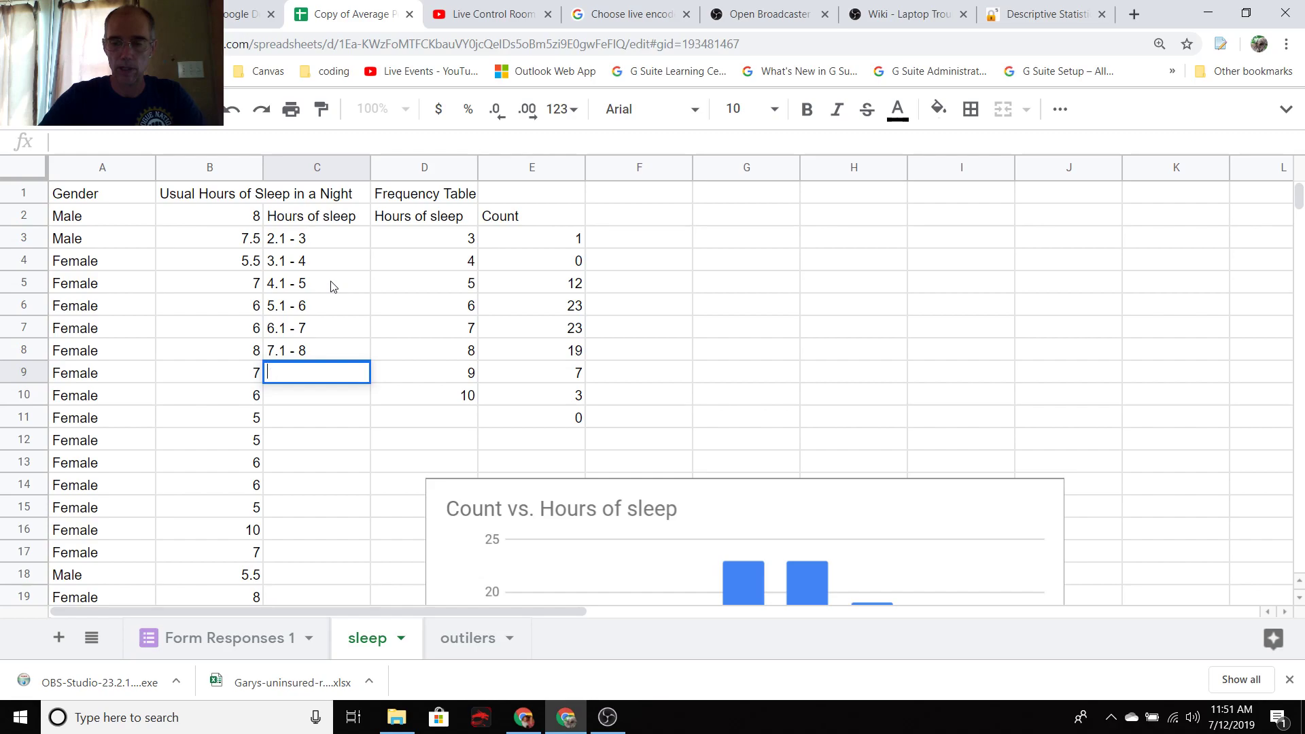
{"action": "type", "text": ".1"}
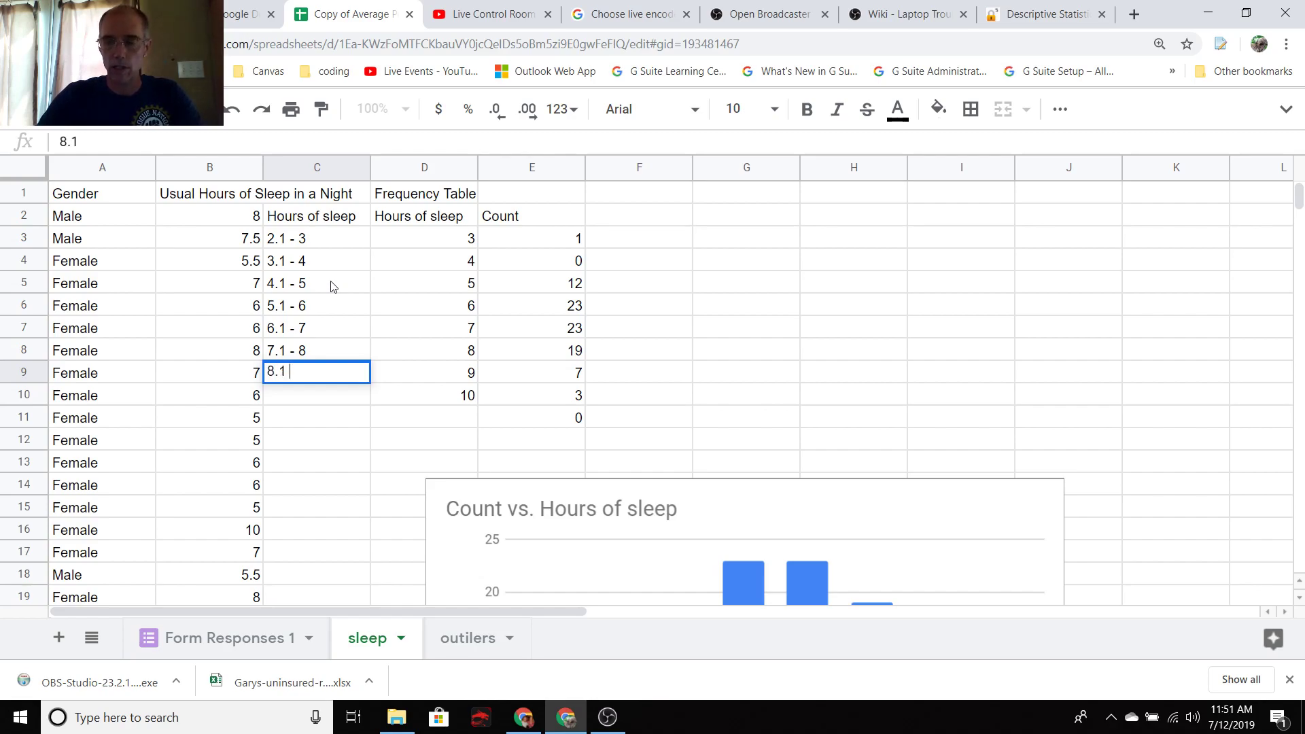
{"action": "type", "text": " - 9"}
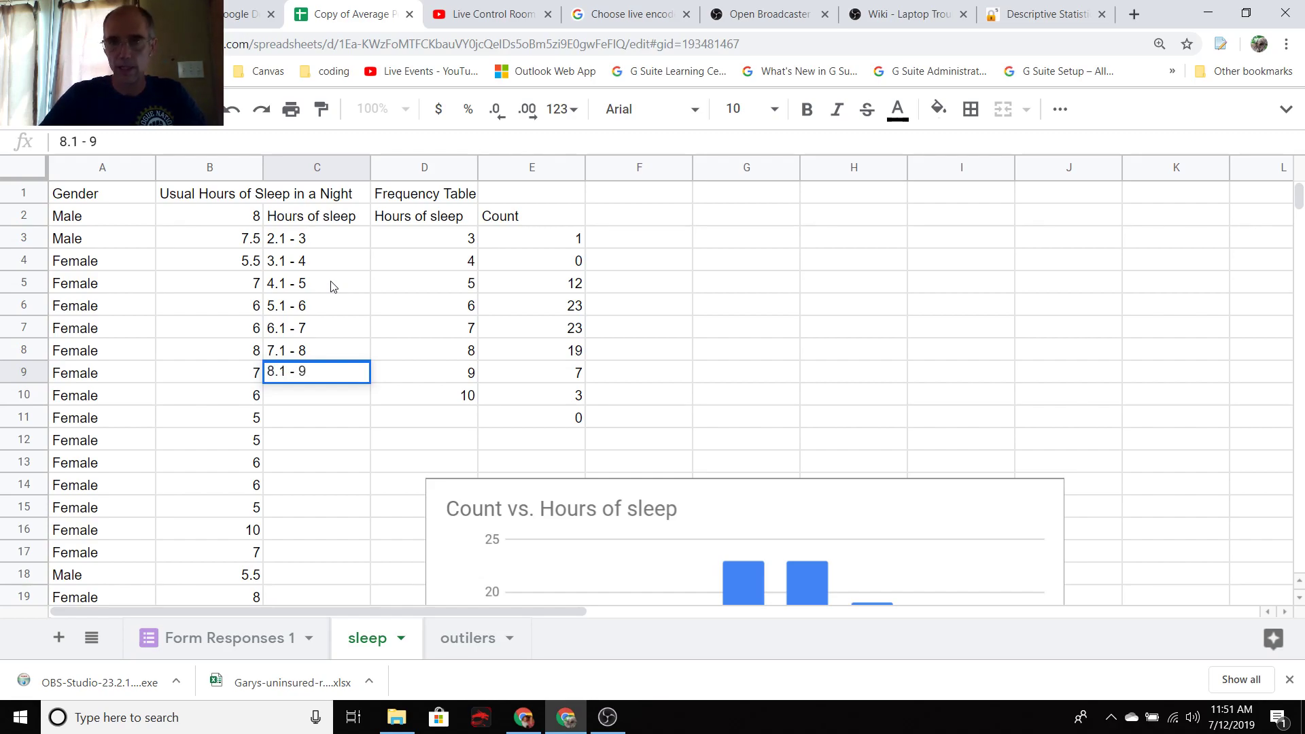
{"action": "key", "text": "Return"}
{"action": "type", "text": "9"}
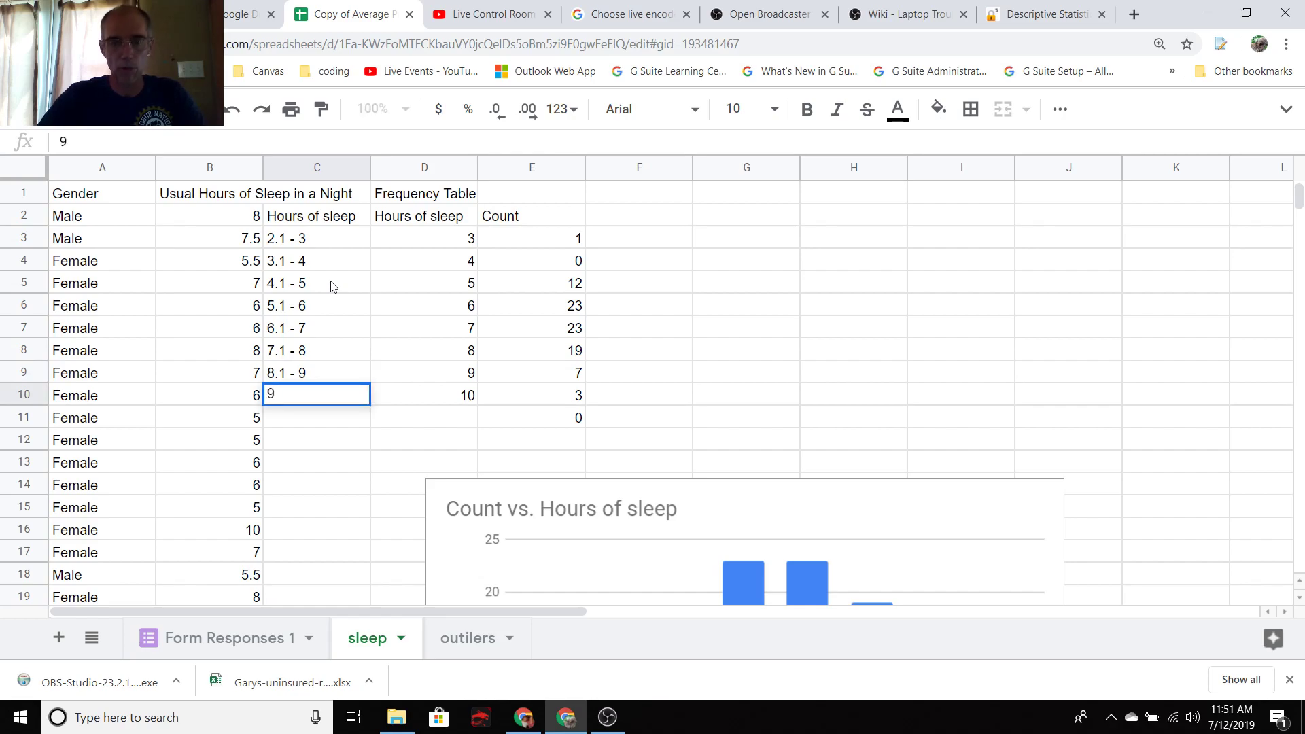
{"action": "type", "text": ".1 - 10"}
{"action": "key", "text": "Tab"}
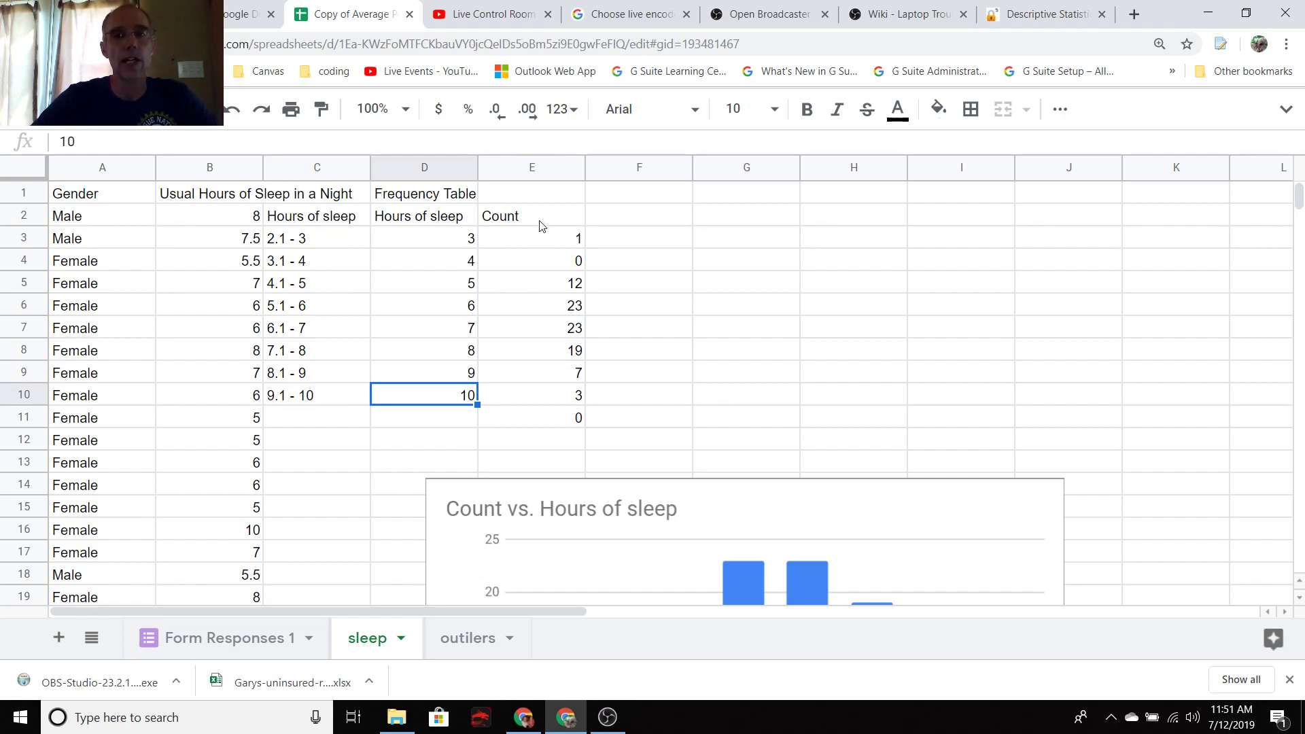
Step: Insert a column chart from the Count column, E2:E10
{"action": "left_click_drag", "start_coordinate": [538, 221], "coordinate": [544, 402]}
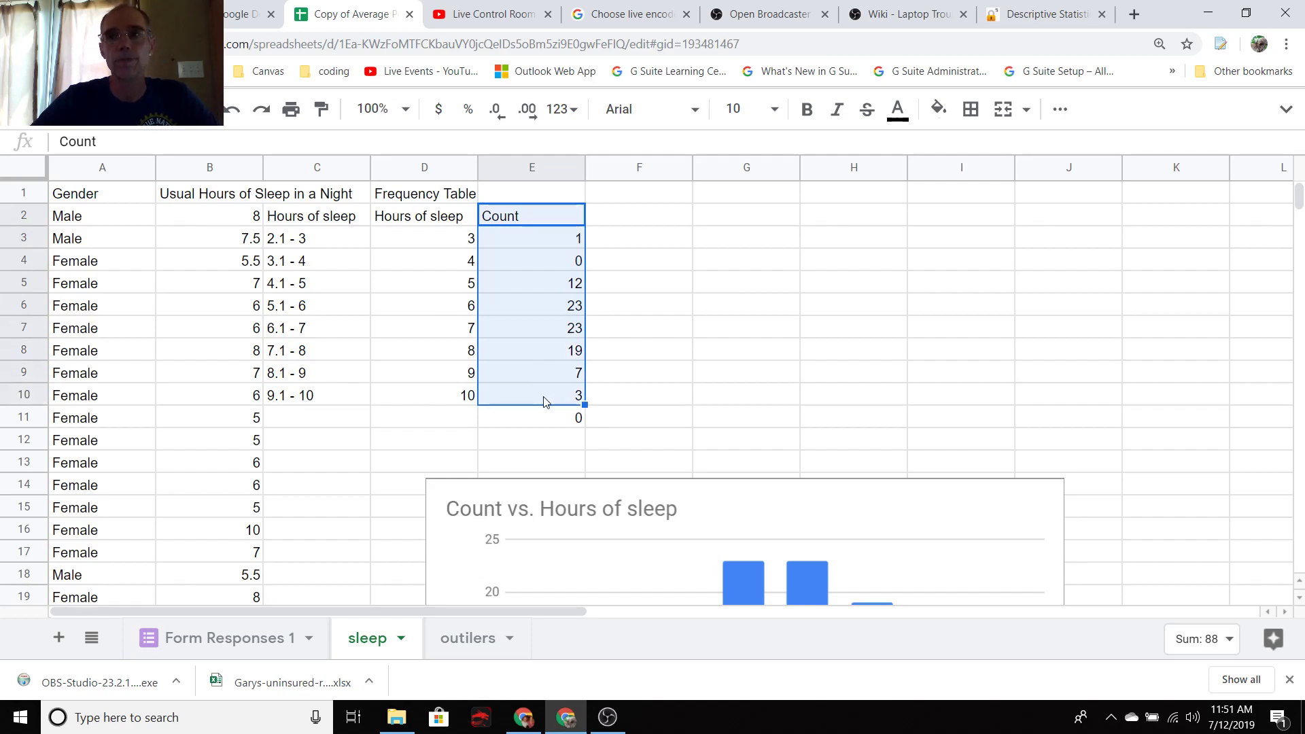
{"action": "left_click", "coordinate": [1060, 110]}
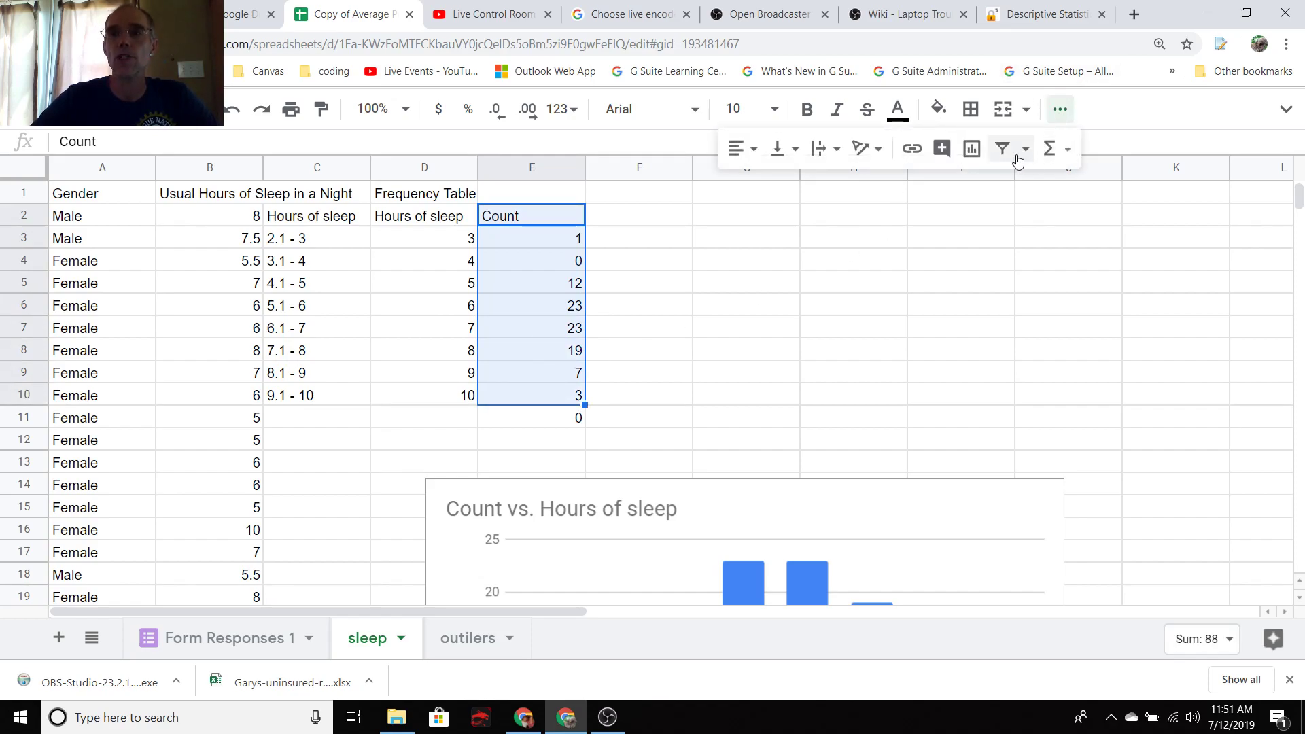
{"action": "left_click", "coordinate": [972, 148]}
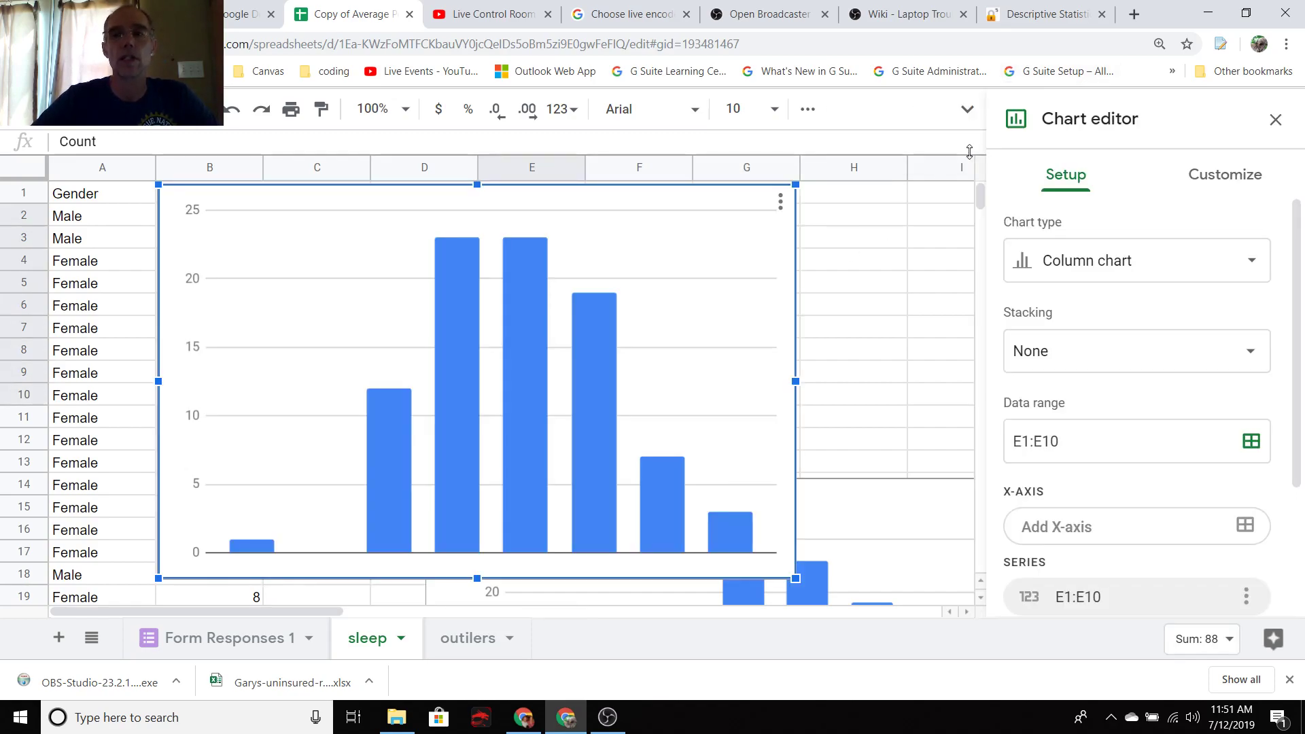
Step: Move the new chart down so its upper edge sits around row 9, uncovering the interval labels in column C
{"action": "scroll", "coordinate": [1030, 406], "scroll_direction": "down", "scroll_amount": 1}
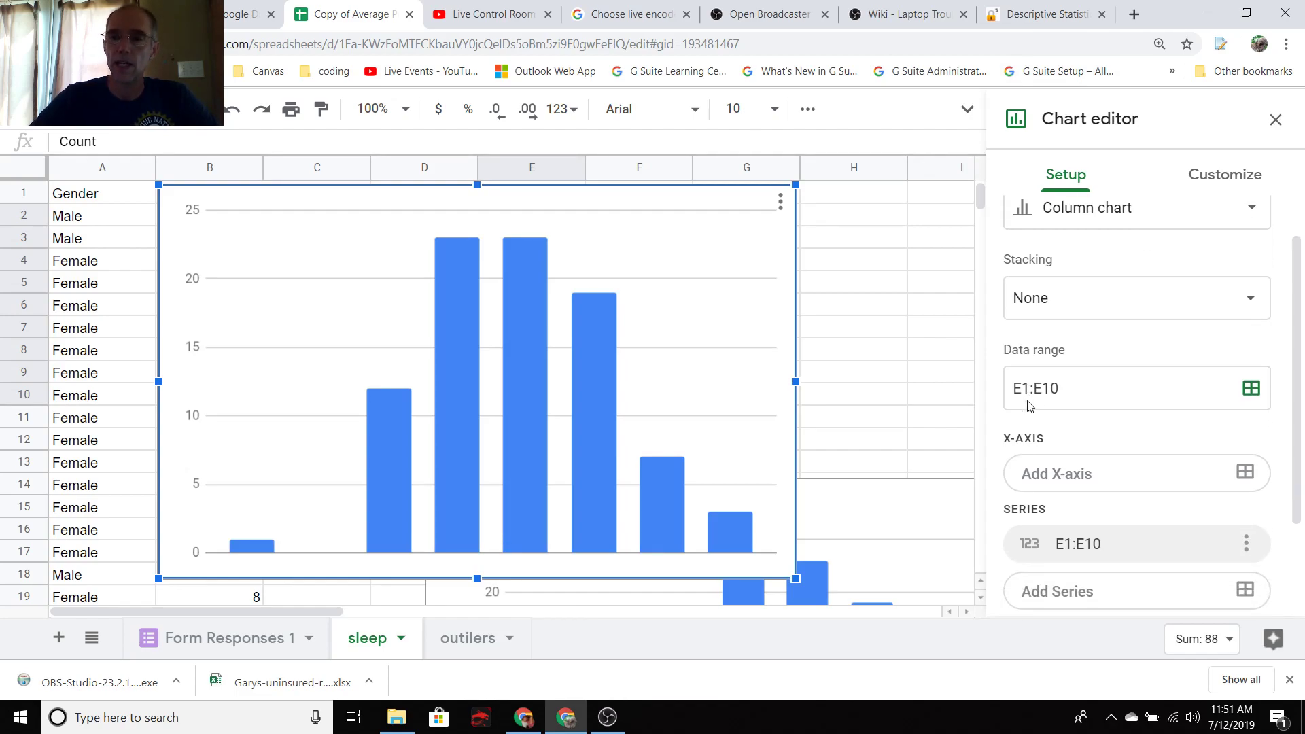
{"action": "left_click", "coordinate": [1058, 476]}
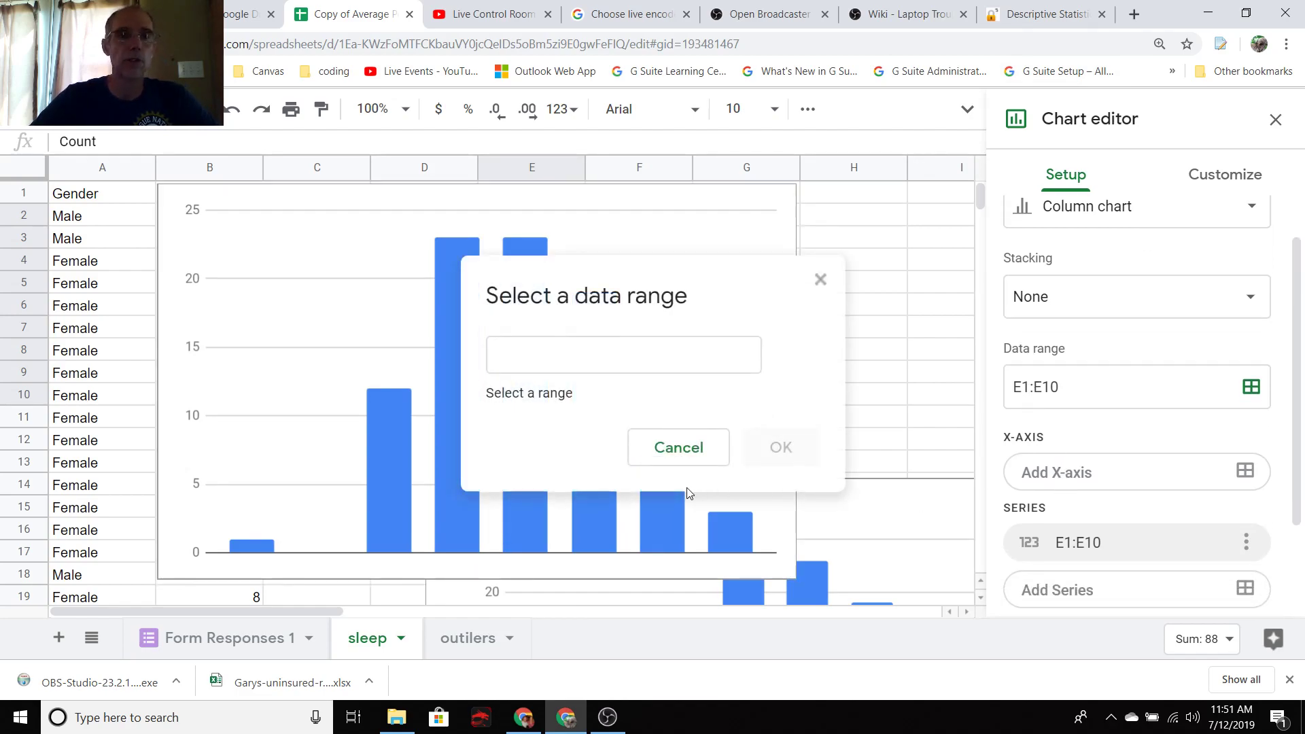
{"action": "left_click", "coordinate": [690, 453]}
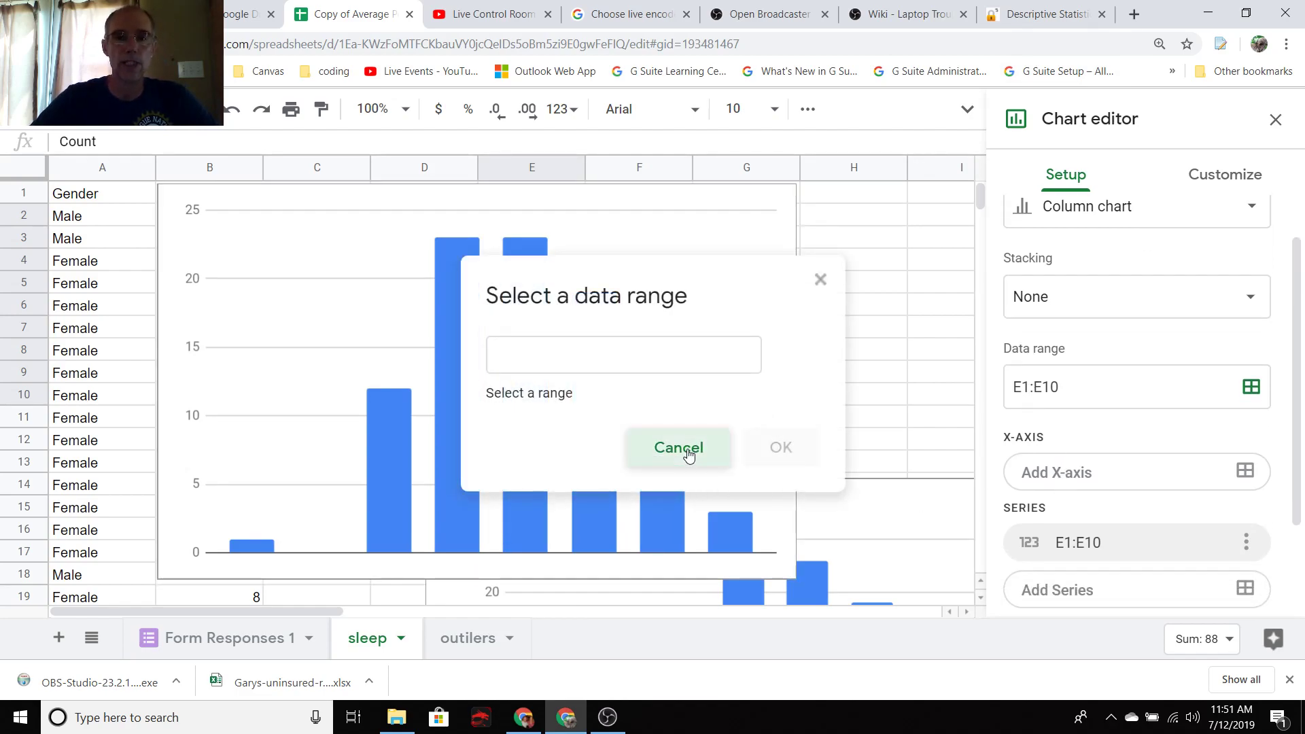
{"action": "left_click", "coordinate": [628, 203]}
{"action": "left_click_drag", "start_coordinate": [628, 204], "coordinate": [830, 393]}
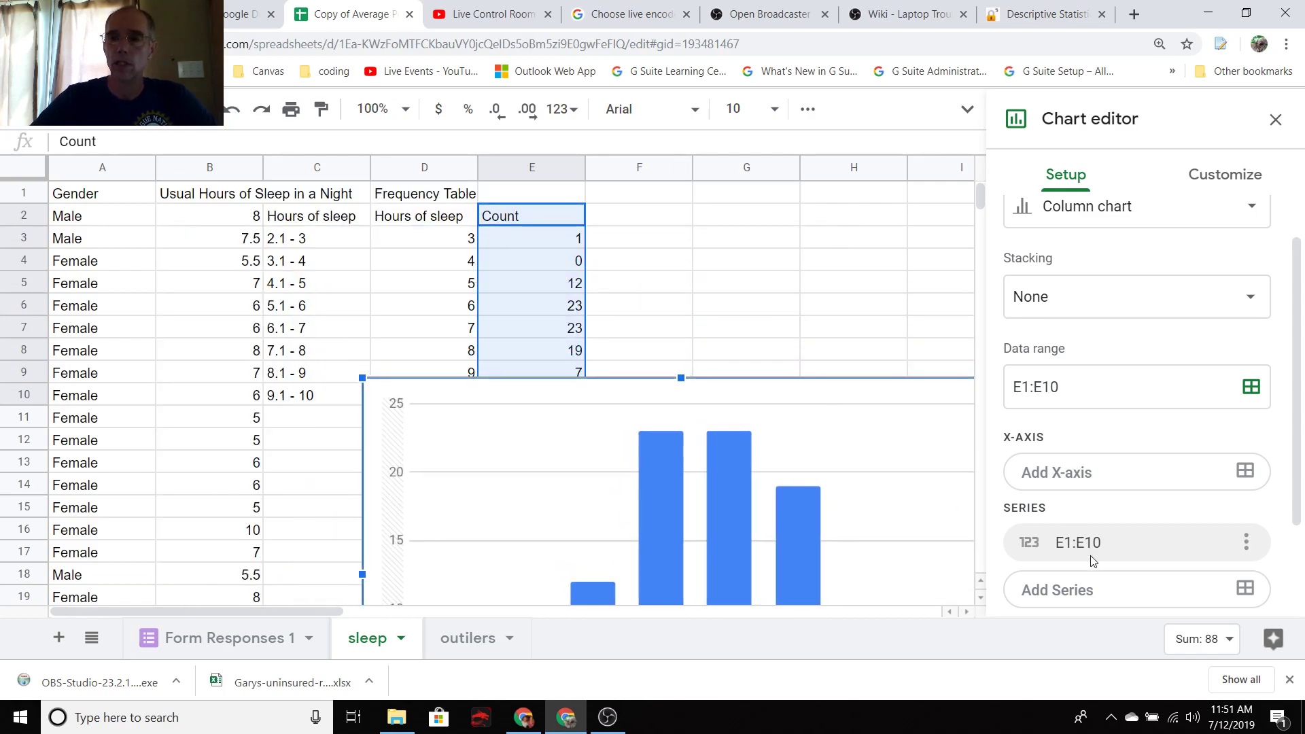
Step: Set the new chart's X-axis to the interval labels in C2:C10
{"action": "left_click", "coordinate": [1076, 477]}
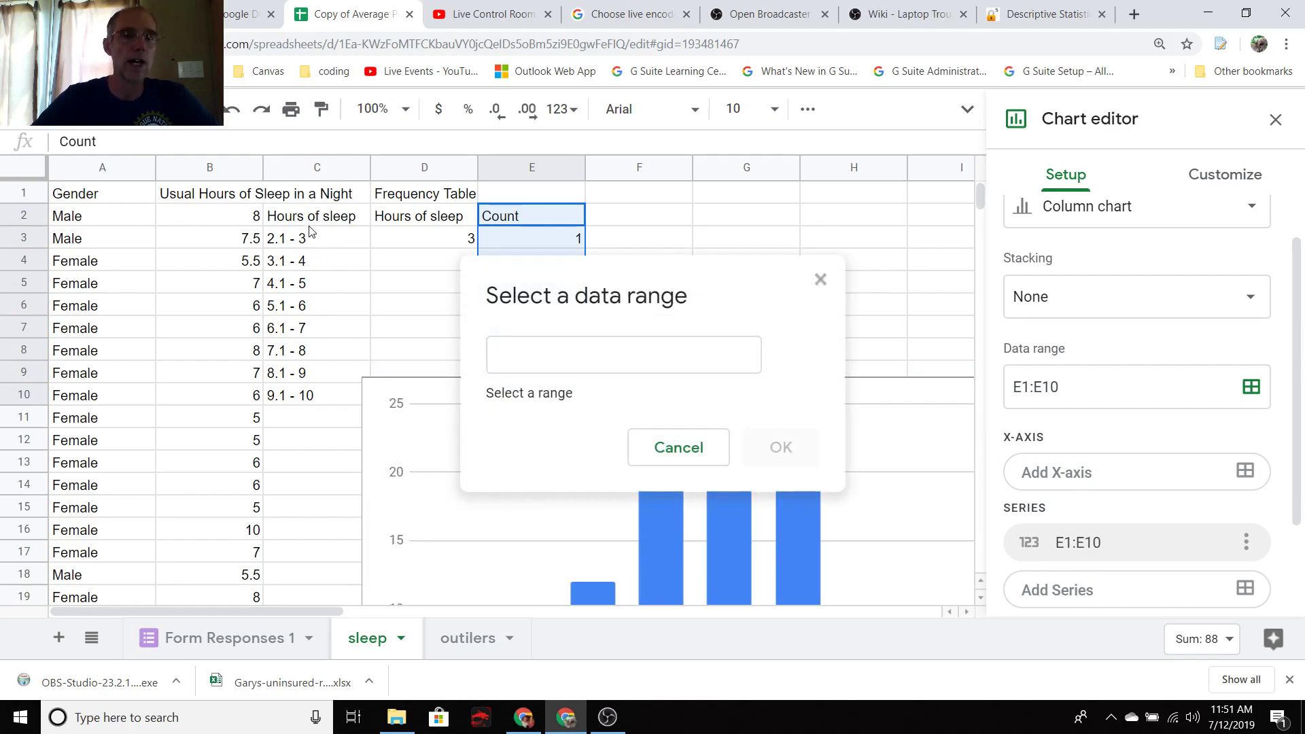
{"action": "left_click_drag", "start_coordinate": [310, 216], "coordinate": [295, 400]}
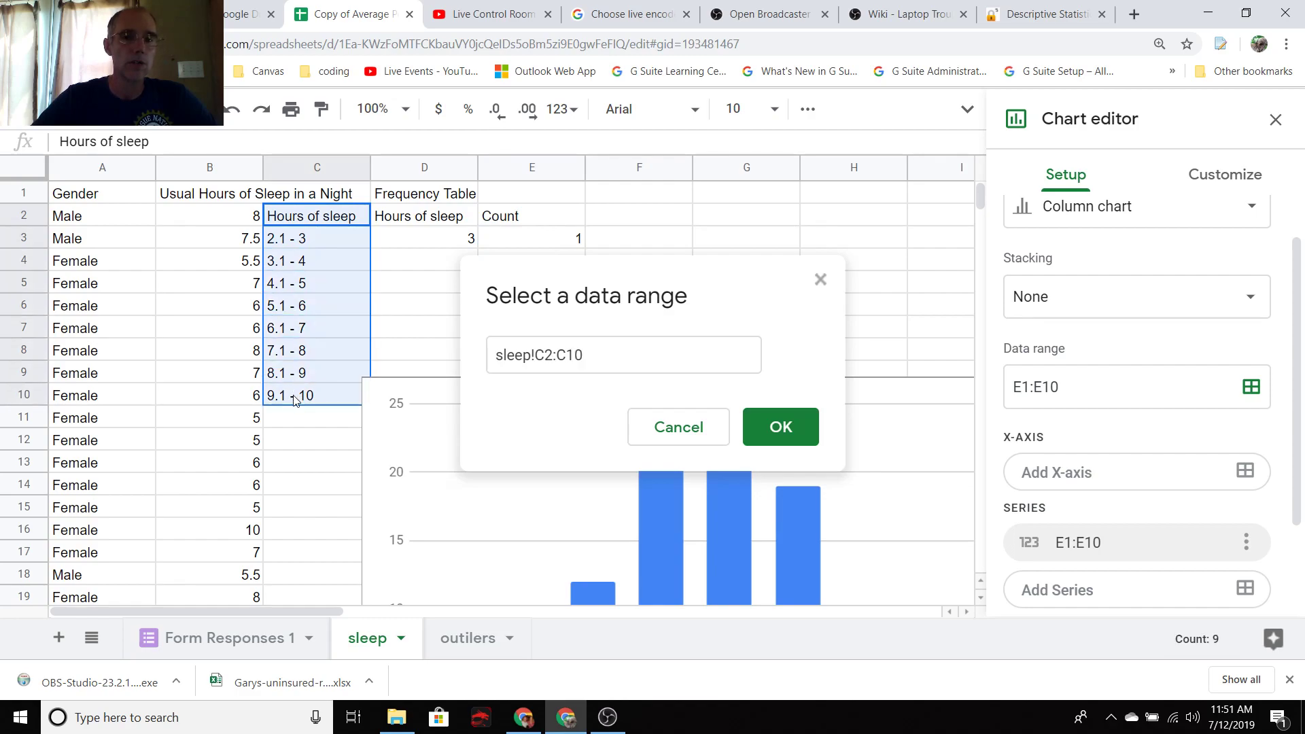
{"action": "left_click", "coordinate": [772, 426]}
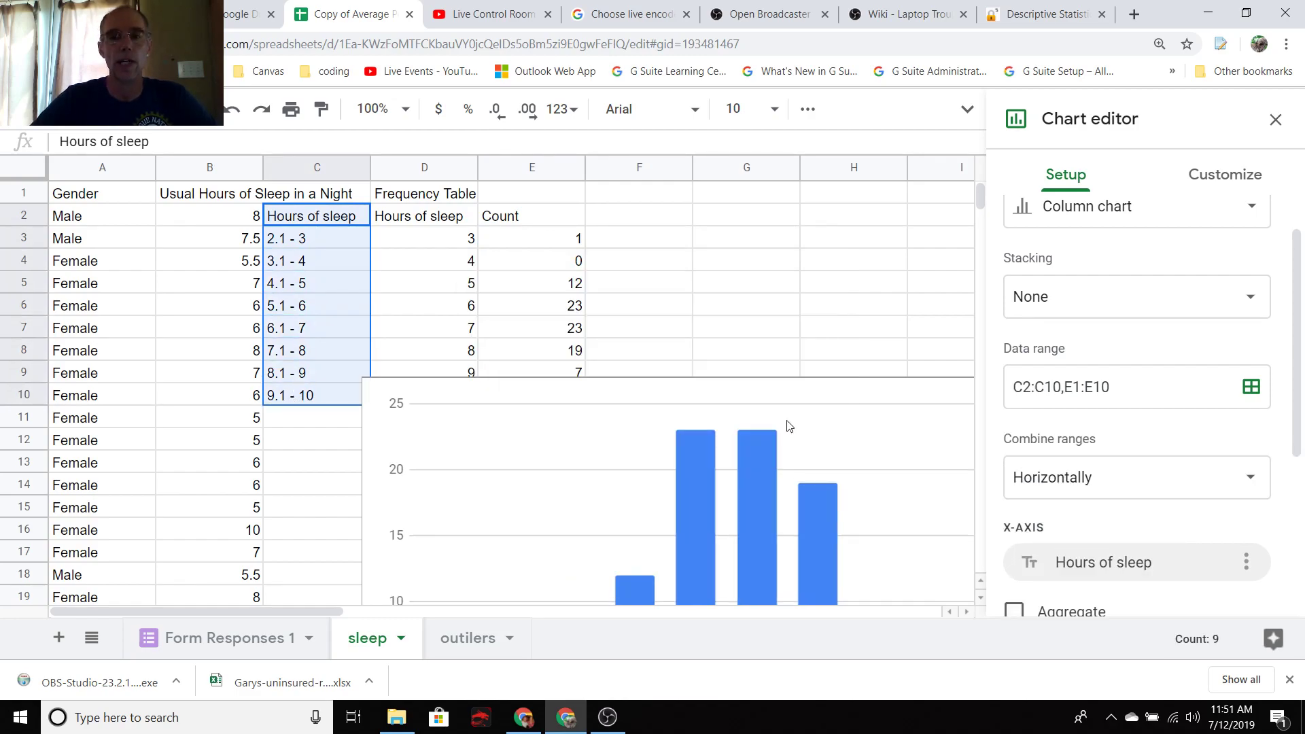
Step: Move the new chart below the frequency table, with its upper edge around row 15, and close the chart editor
{"action": "scroll", "coordinate": [789, 426], "scroll_direction": "down", "scroll_amount": 1}
{"action": "scroll", "coordinate": [789, 426], "scroll_direction": "down", "scroll_amount": 3}
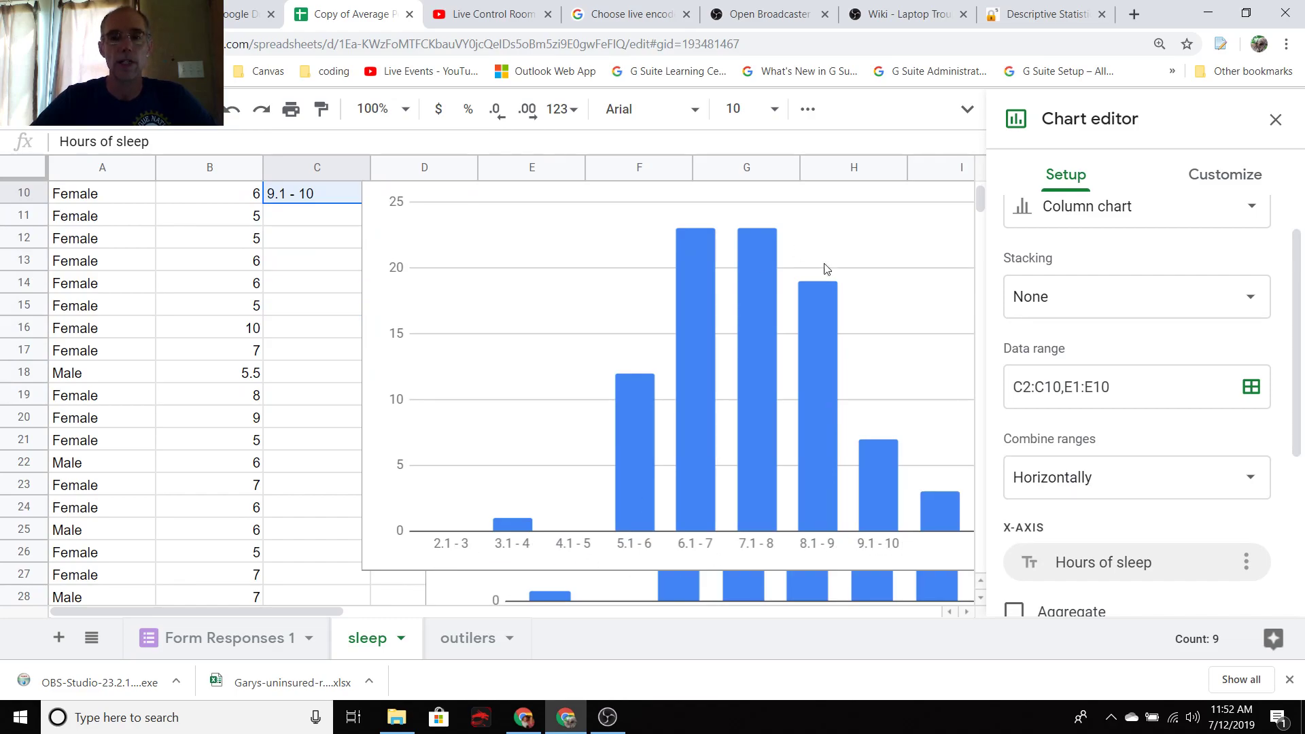
{"action": "scroll", "coordinate": [692, 459], "scroll_direction": "up", "scroll_amount": 1}
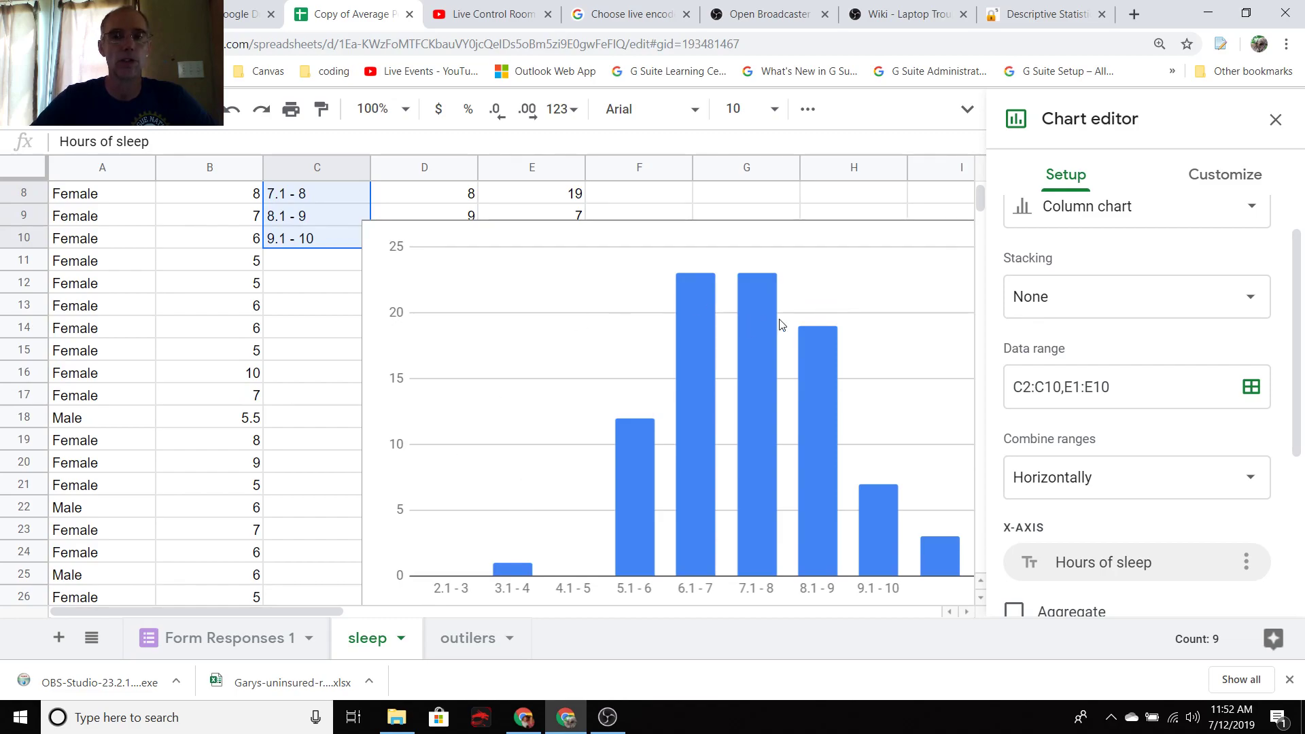
{"action": "left_click", "coordinate": [639, 340]}
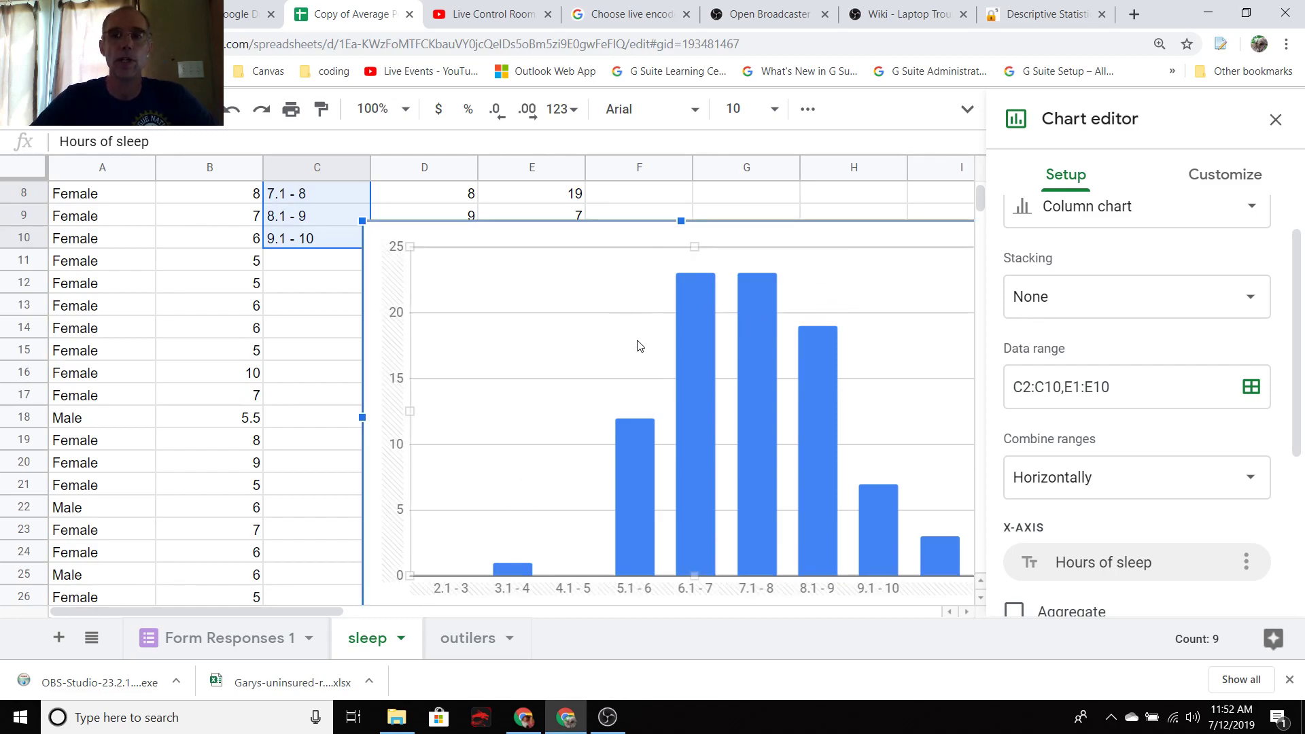
{"action": "left_click_drag", "start_coordinate": [859, 239], "coordinate": [839, 371]}
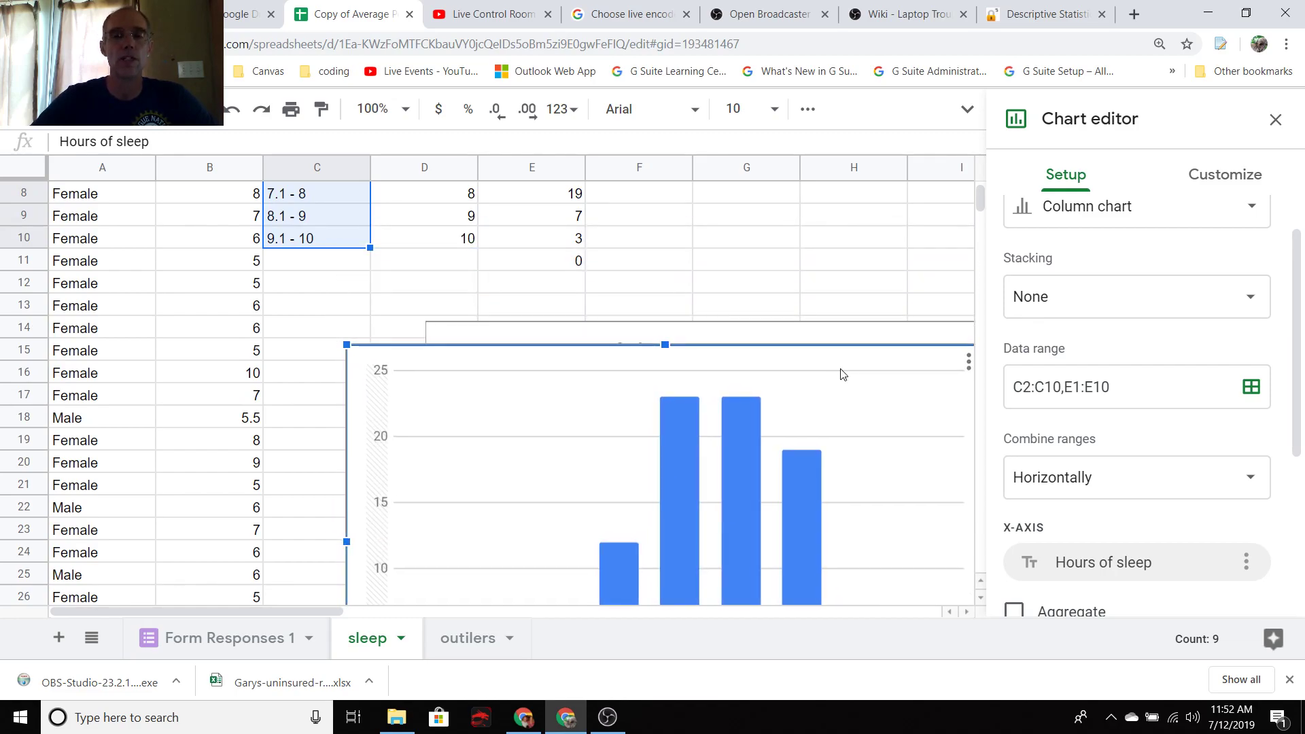
{"action": "left_click", "coordinate": [788, 241]}
{"action": "scroll", "coordinate": [501, 265], "scroll_direction": "up", "scroll_amount": 2}
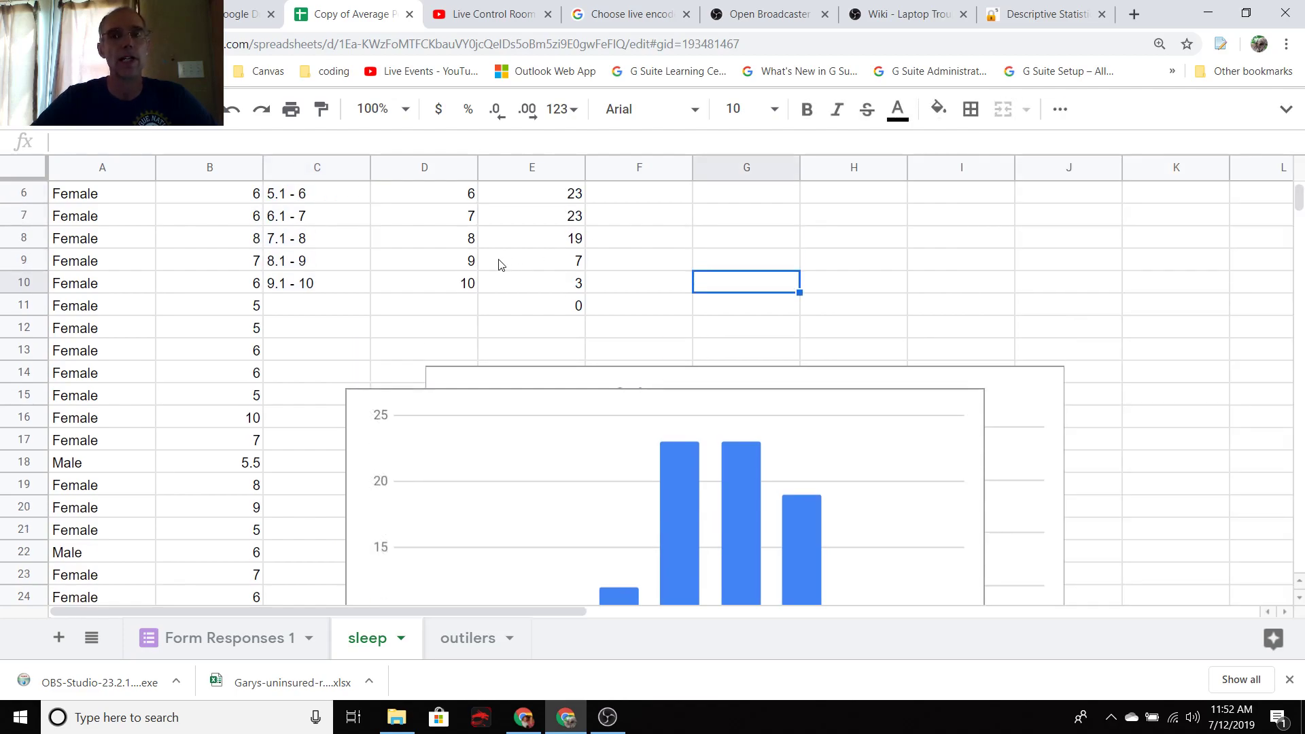
{"action": "scroll", "coordinate": [501, 265], "scroll_direction": "up", "scroll_amount": 1}
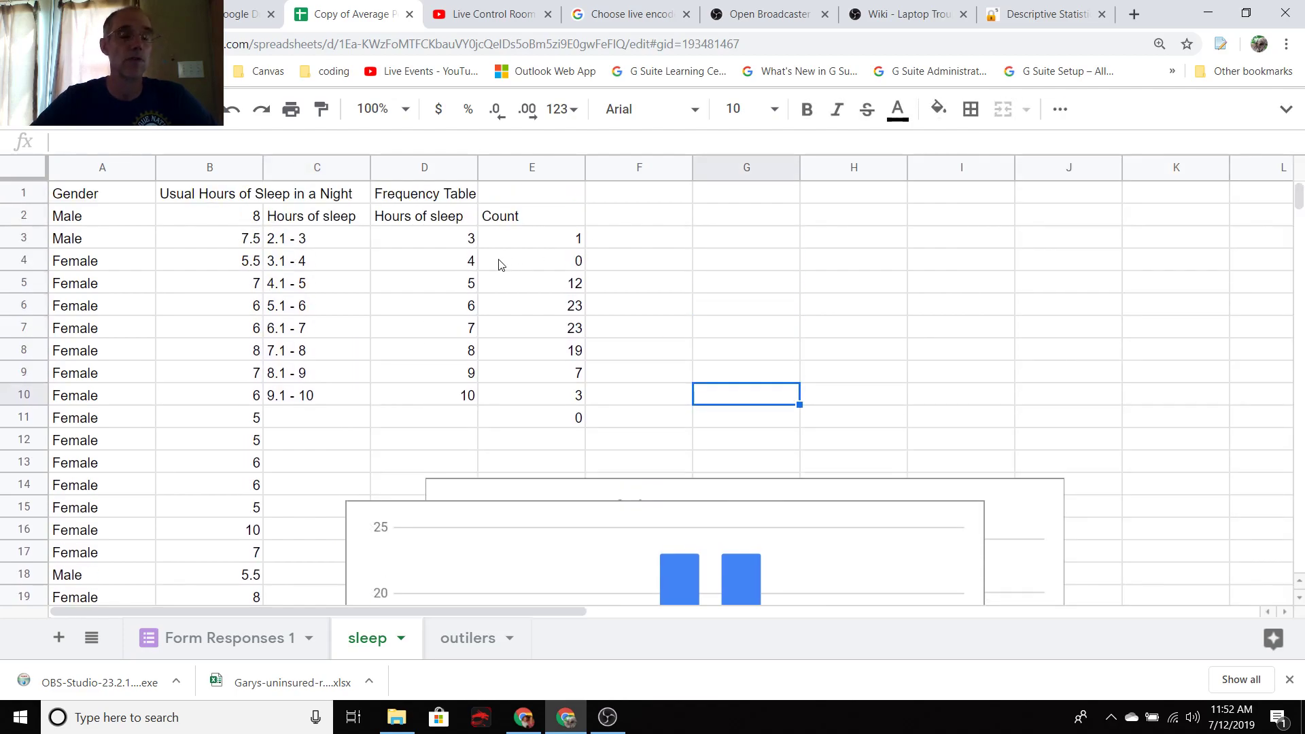
Step: Insert a column chart from the interval labels in C2:C10 and the counts in E2:E10
{"action": "left_click_drag", "start_coordinate": [322, 217], "coordinate": [322, 398]}
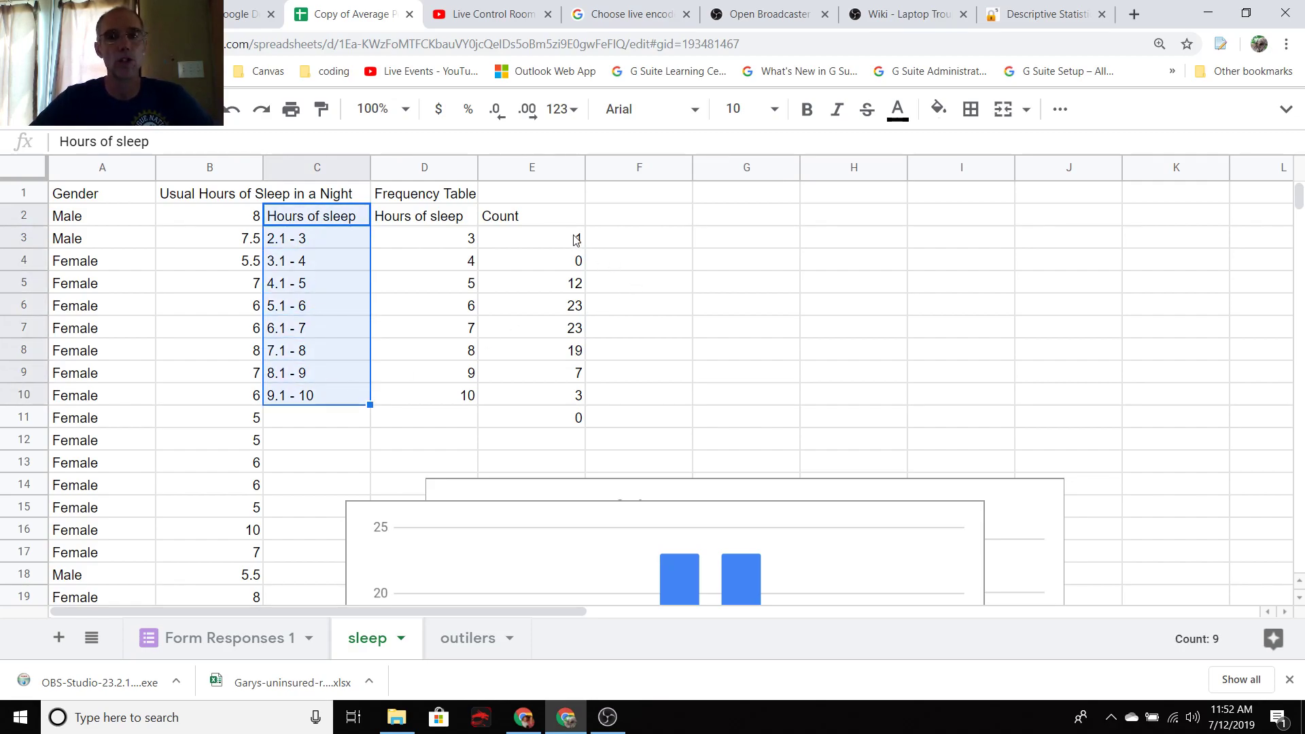
{"action": "left_click_drag", "start_coordinate": [552, 220], "coordinate": [563, 399]}
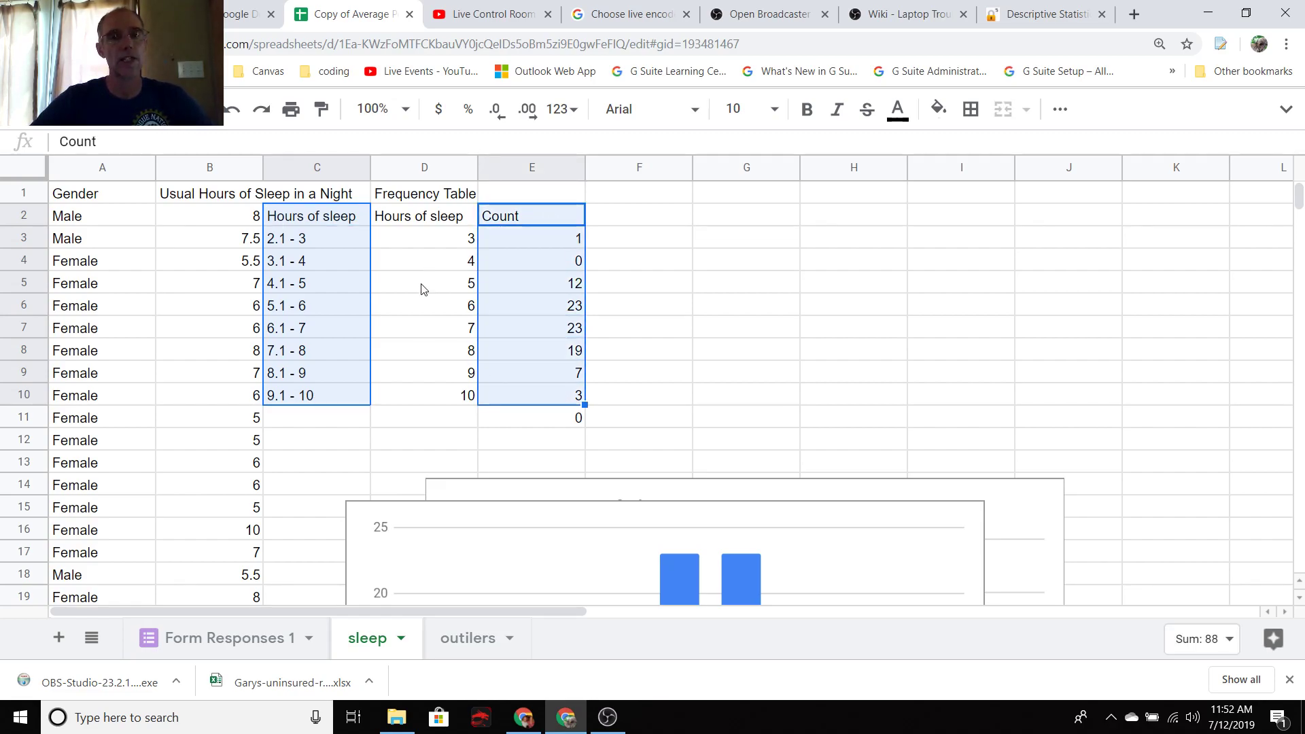
{"action": "left_click", "coordinate": [1075, 111]}
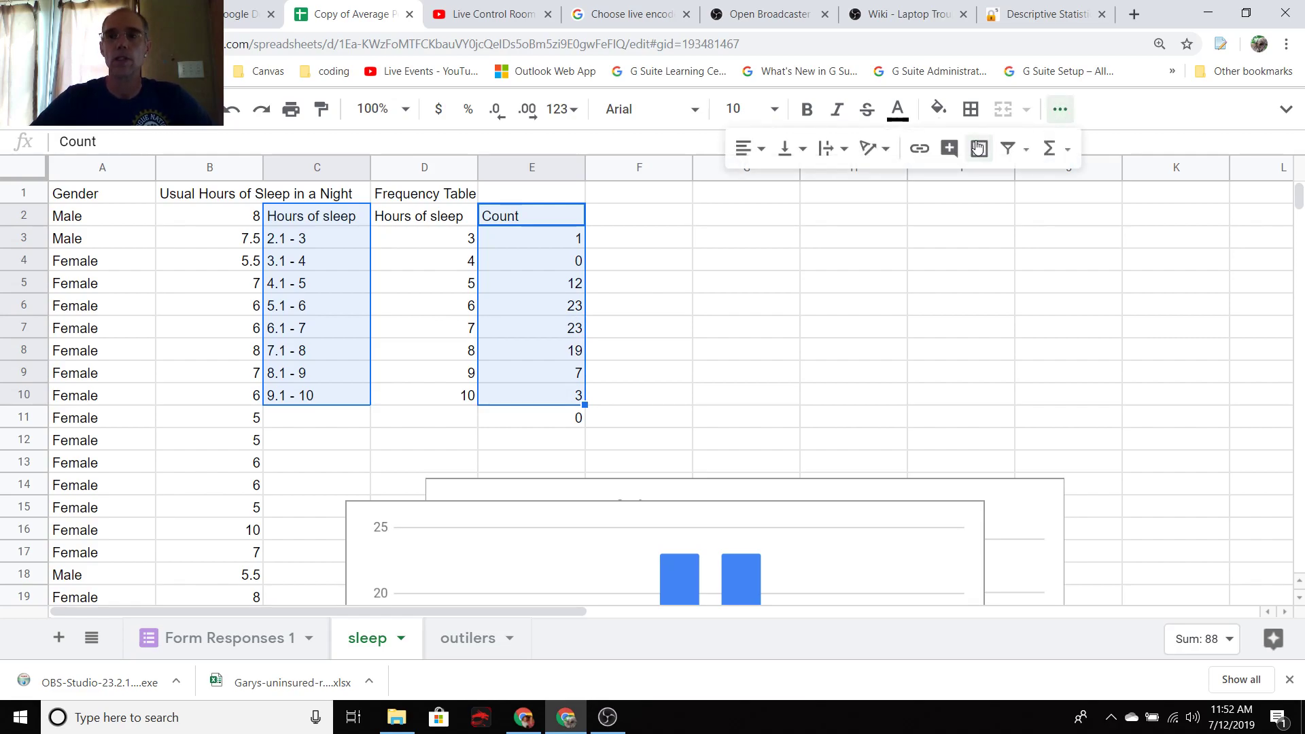
{"action": "left_click", "coordinate": [979, 148]}
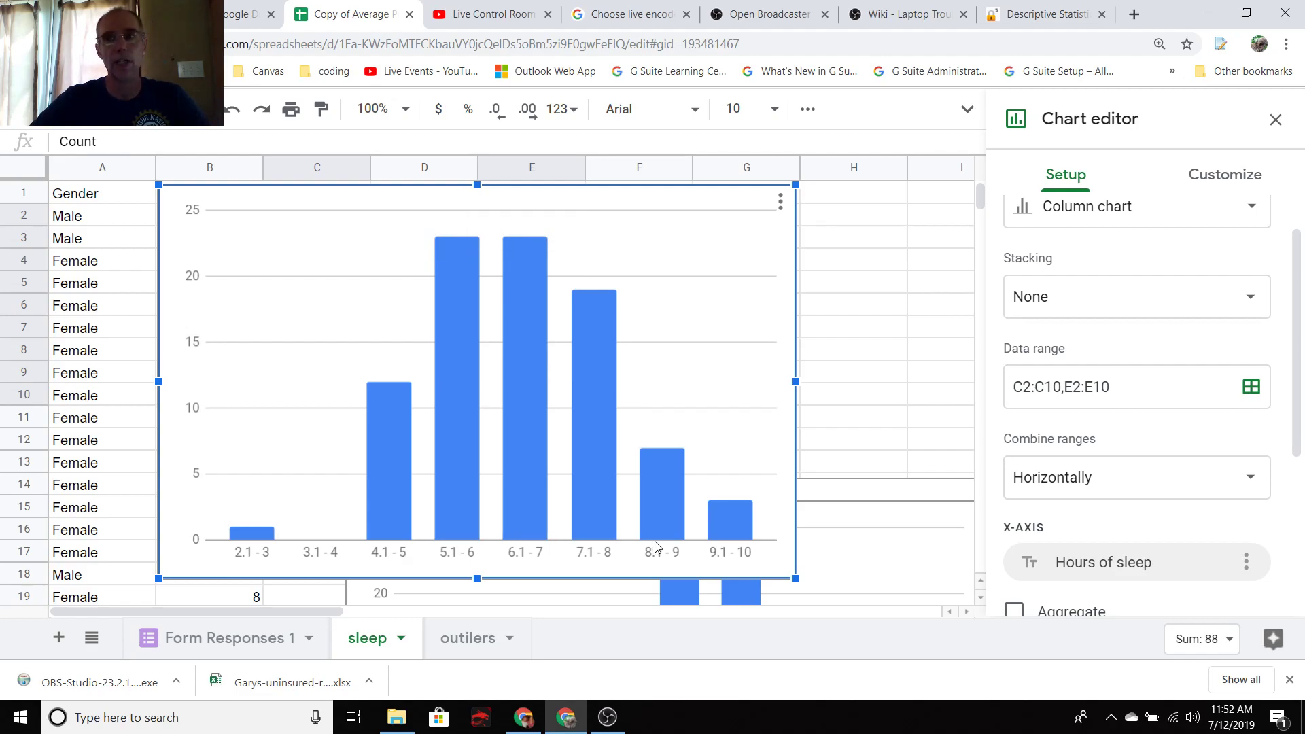
Step: Open the new chart's customization settings for the chart and axis titles
{"action": "left_click", "coordinate": [1240, 180]}
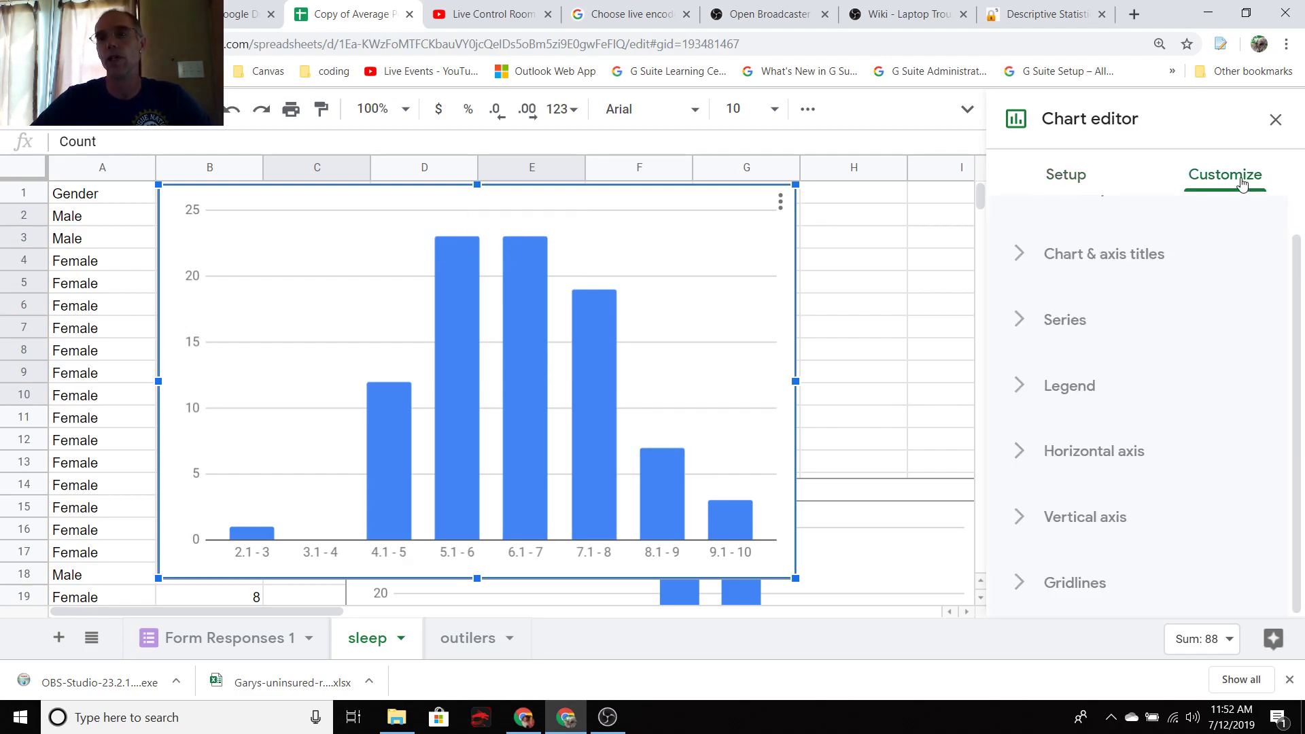
{"action": "left_click", "coordinate": [1116, 259]}
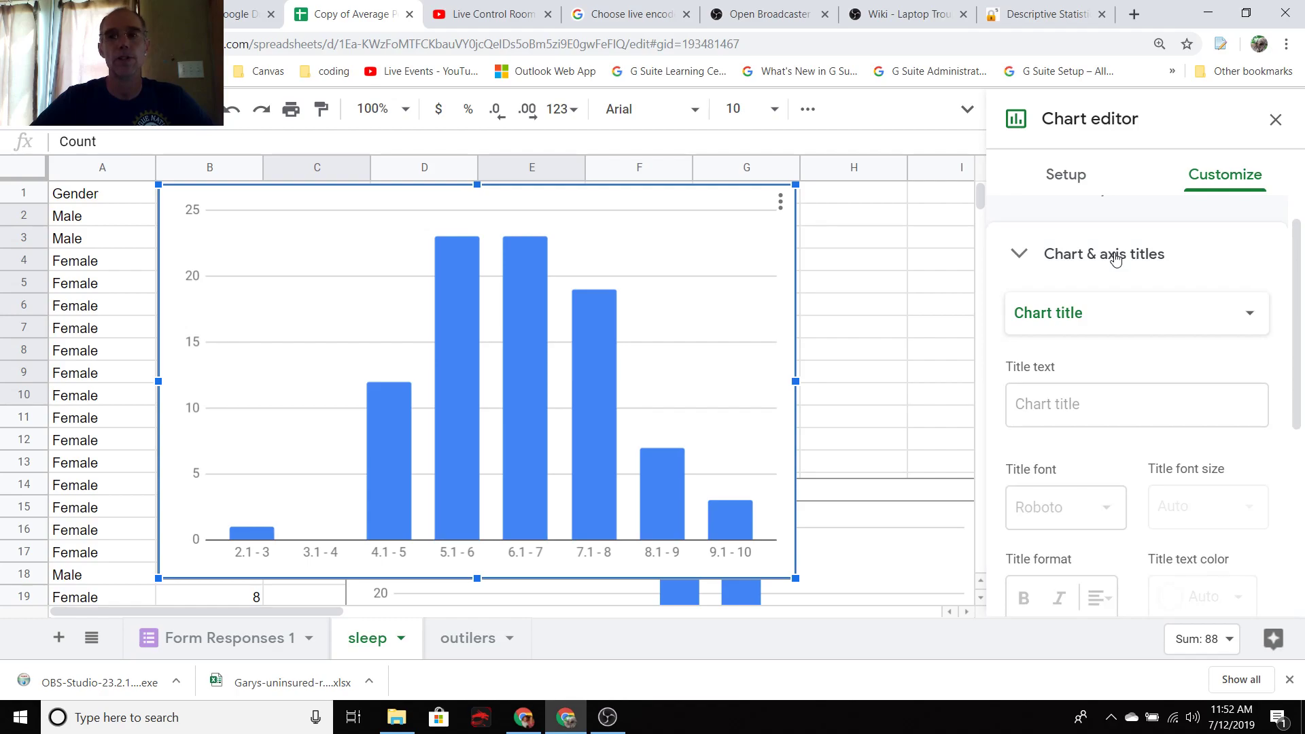
{"action": "mouse_move", "coordinate": [579, 322]}
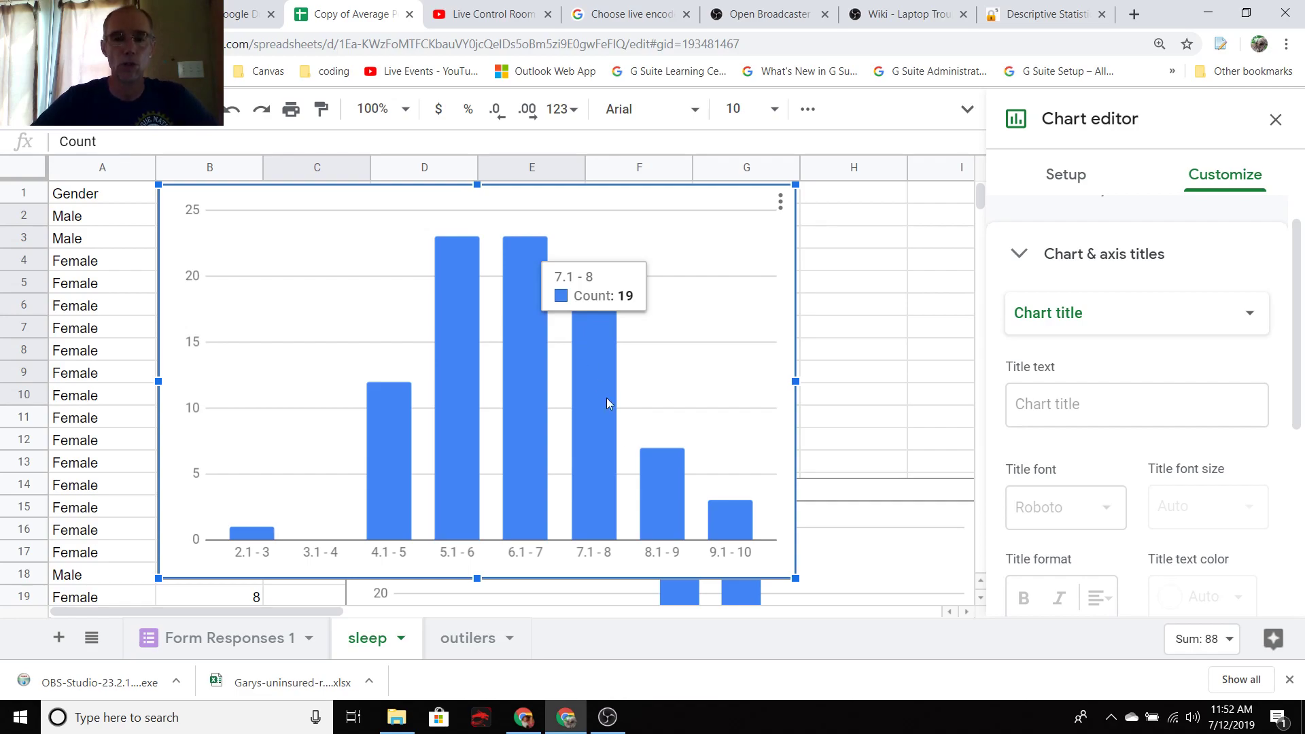
{"action": "left_click", "coordinate": [608, 724]}
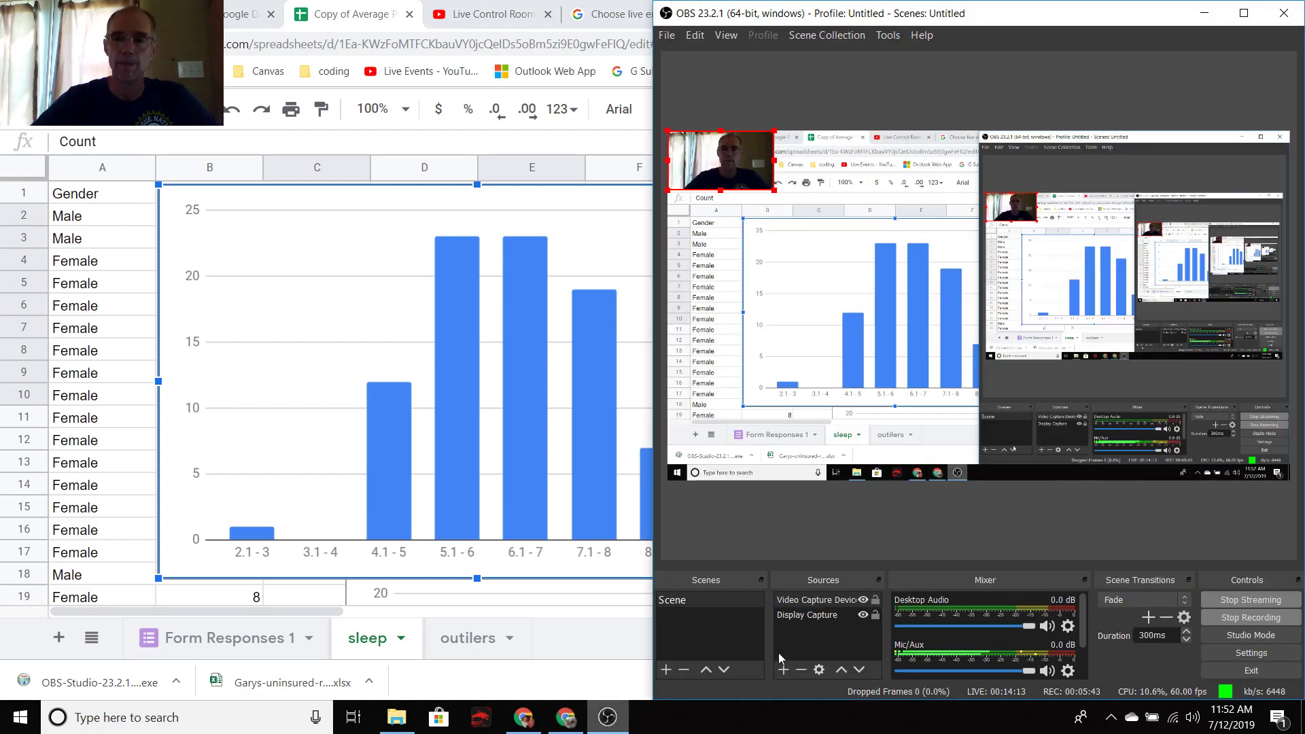